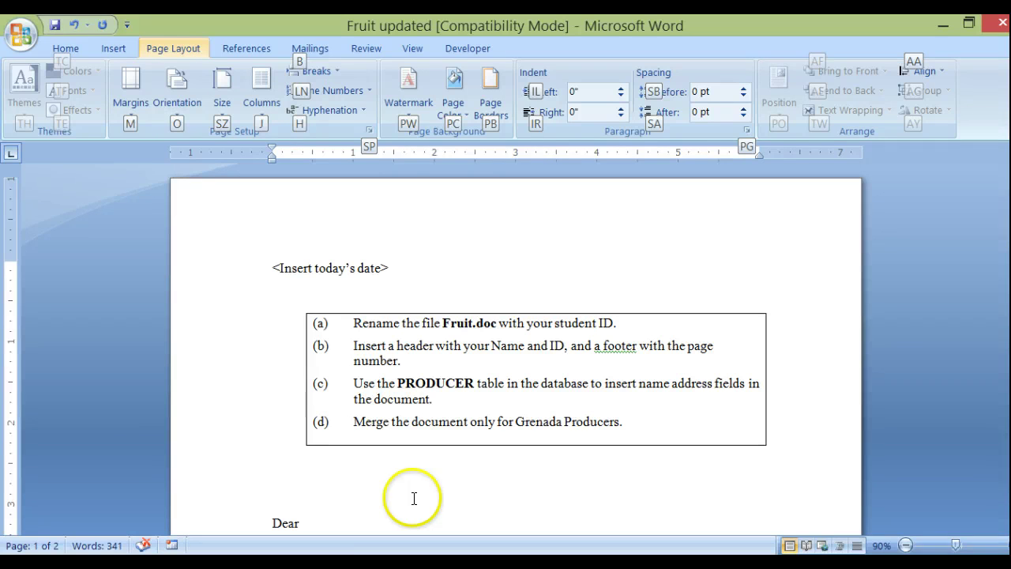
Step: Delete the "<Insert today's date>" placeholder line above the instruction box
click(452, 401)
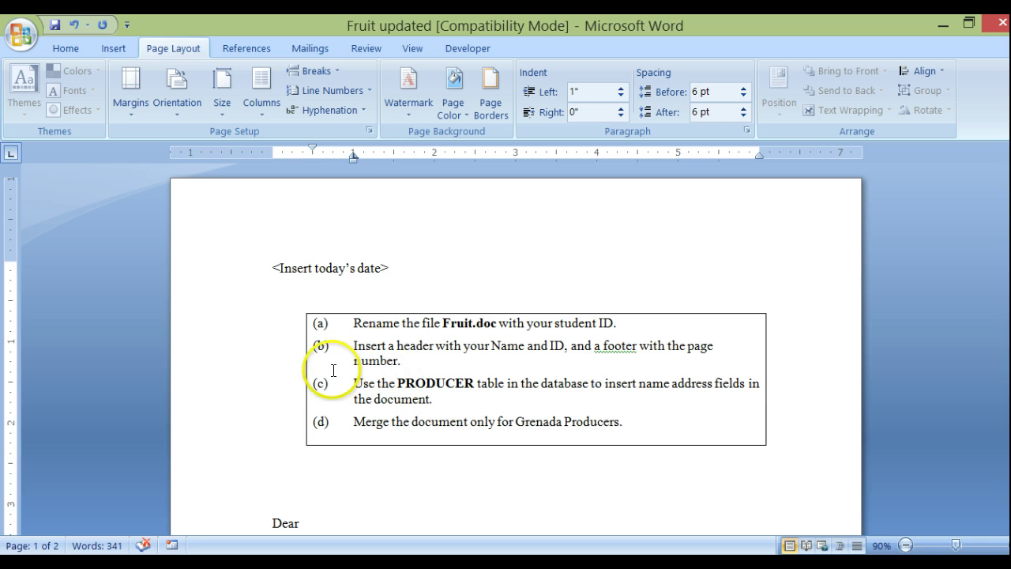
click(338, 267)
triple_click(337, 267)
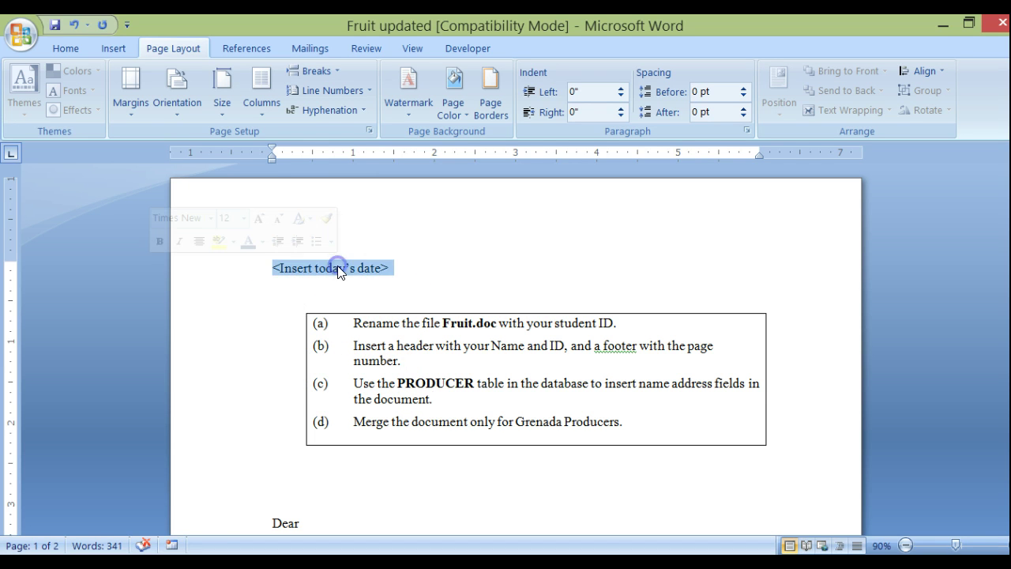
key(Delete)
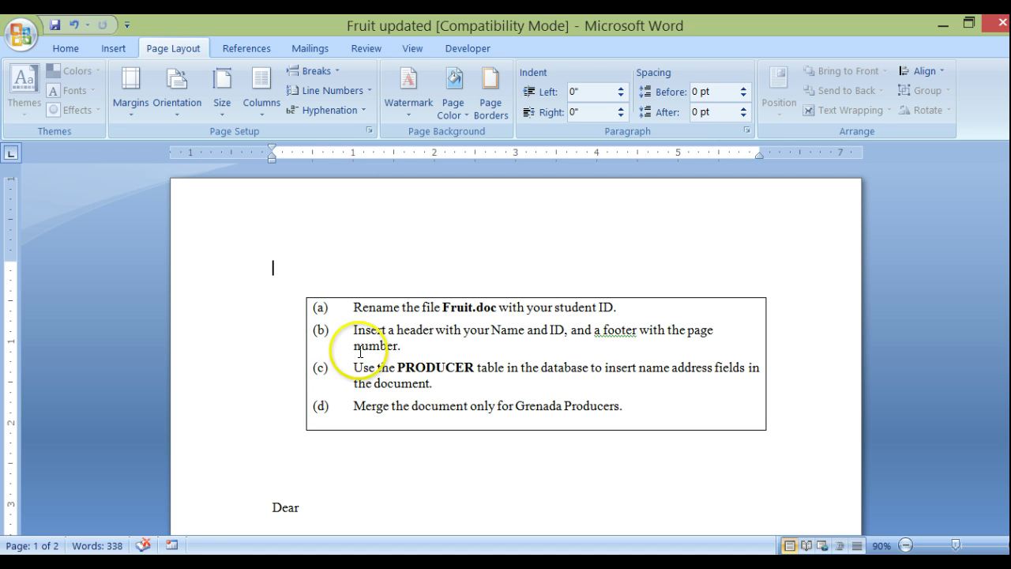
Step: Insert the current date in the "April 10, 2014" format with automatic updating enabled
click(114, 50)
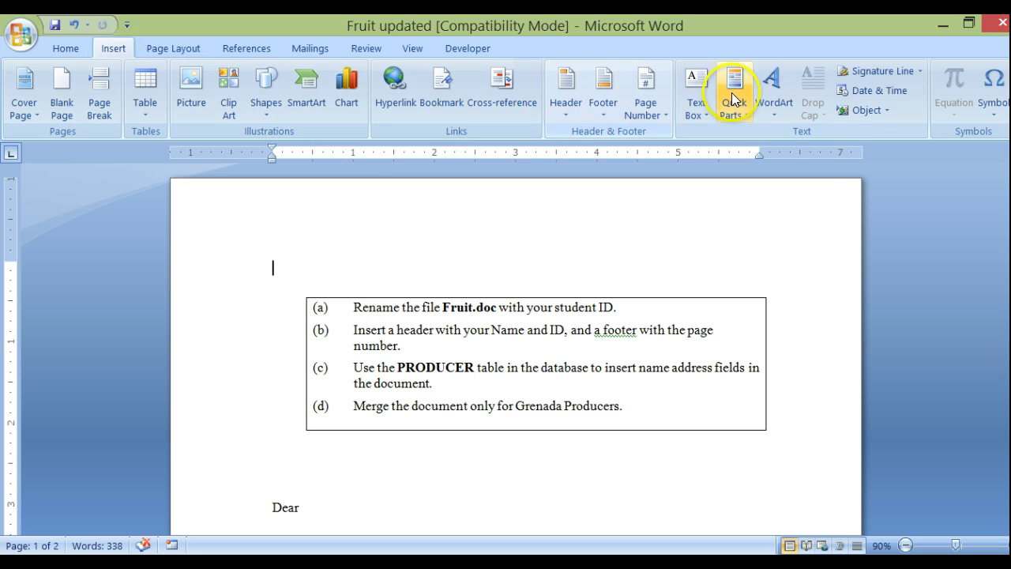
click(905, 94)
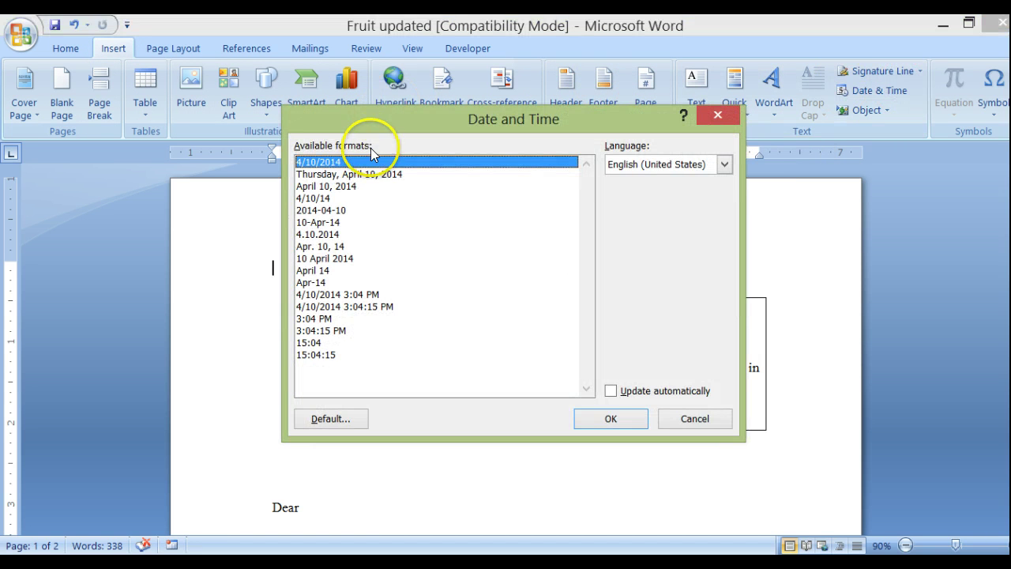
click(352, 187)
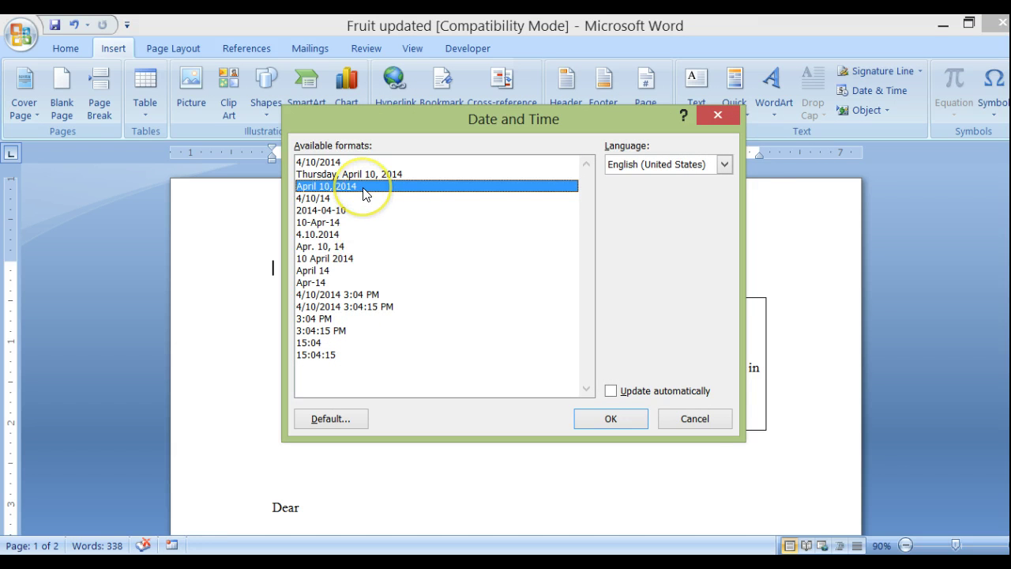
click(613, 391)
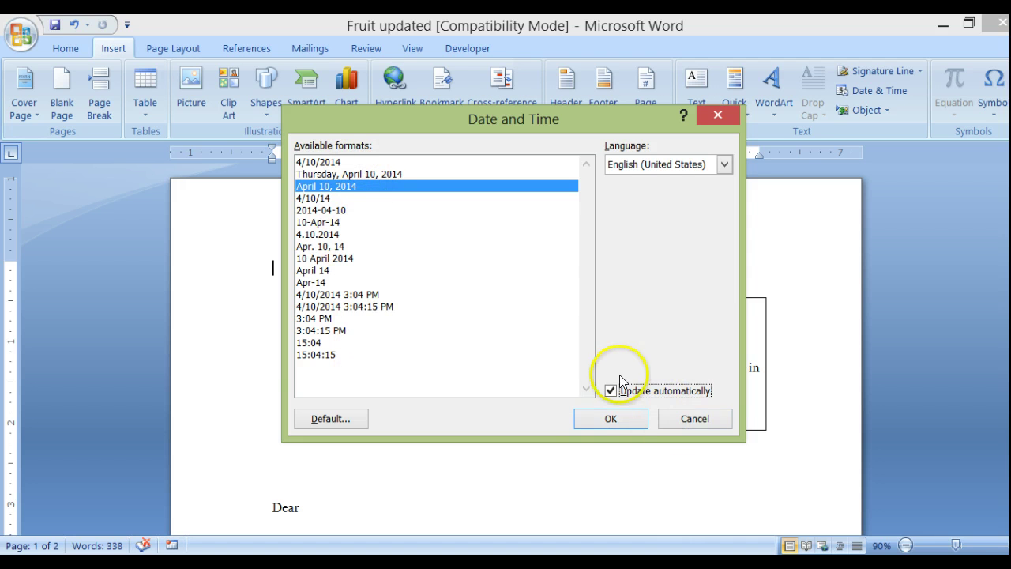
click(624, 418)
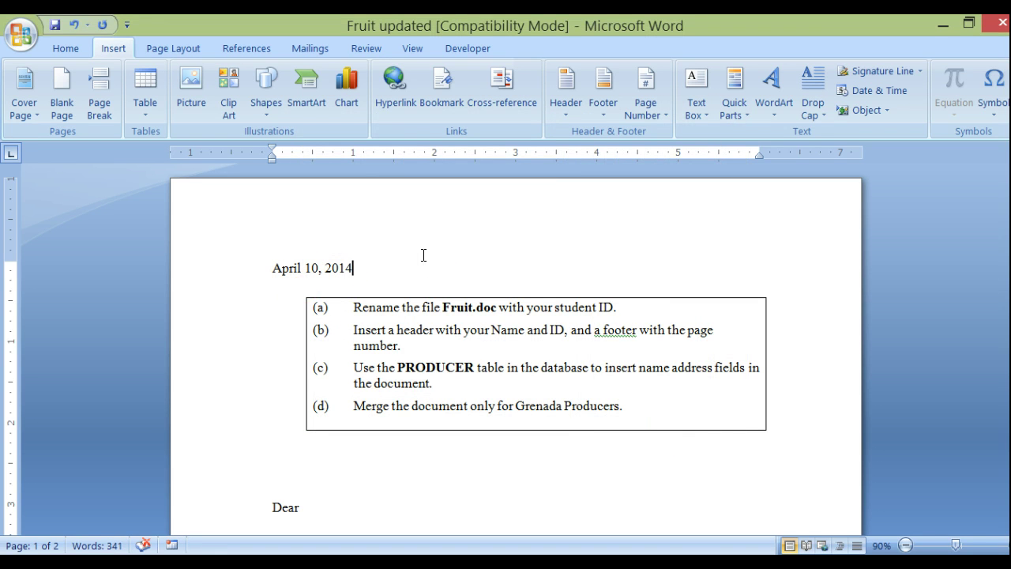
click(34, 30)
mouse_move(83, 228)
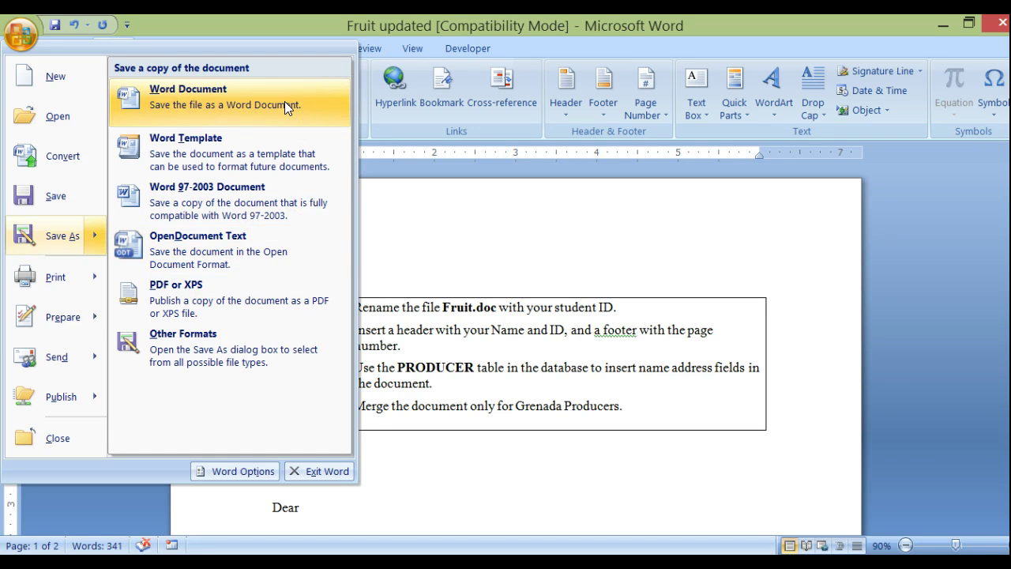
click(447, 325)
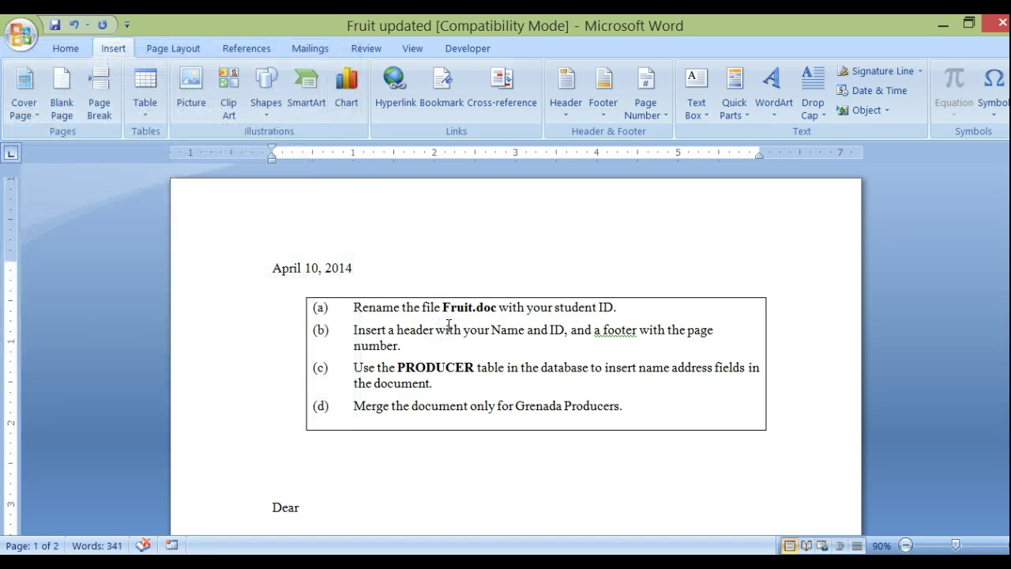
click(359, 334)
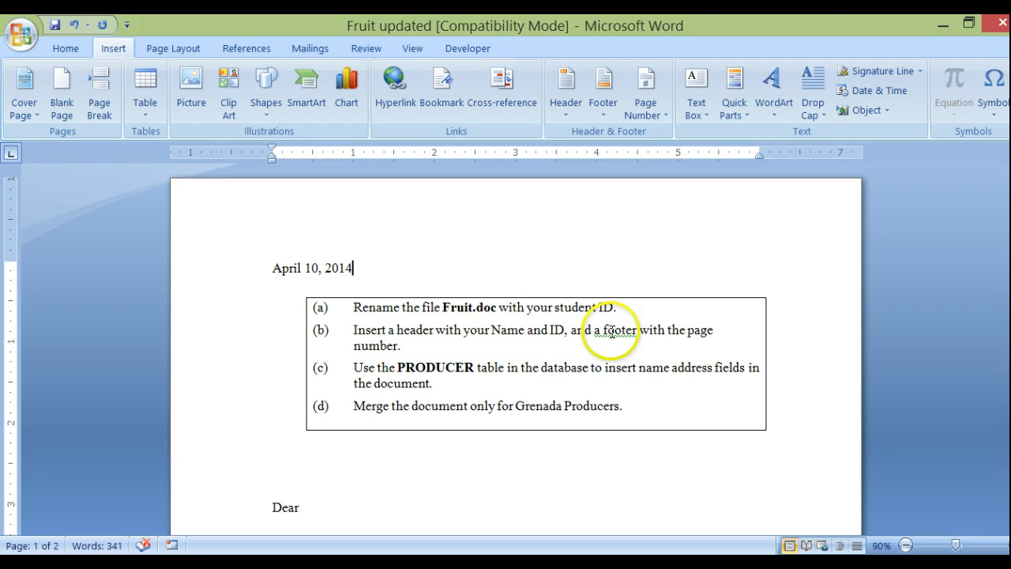
Step: Insert the built-in Alphabet header and replace its title with the student's name and ID number
click(569, 85)
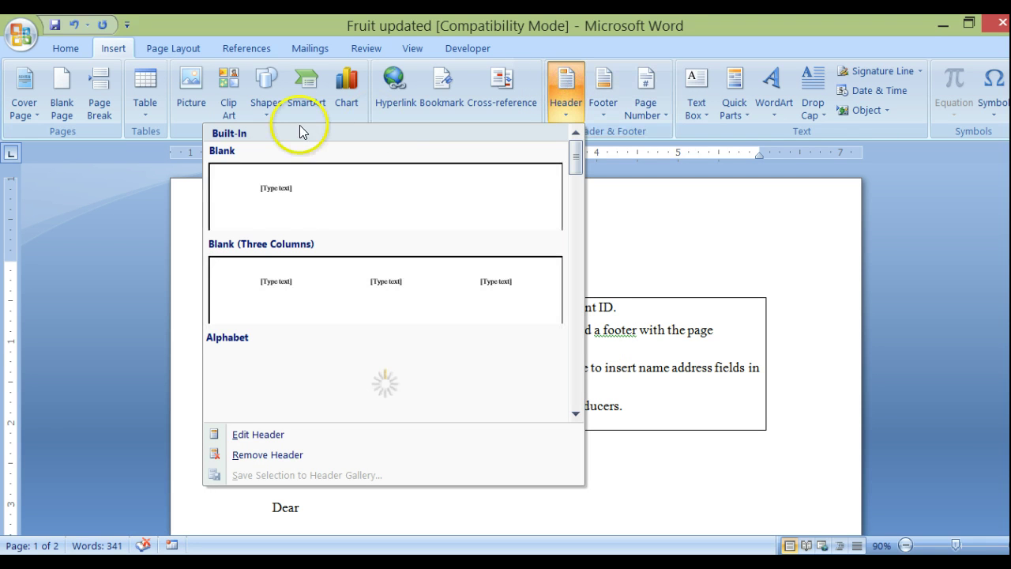
click(316, 368)
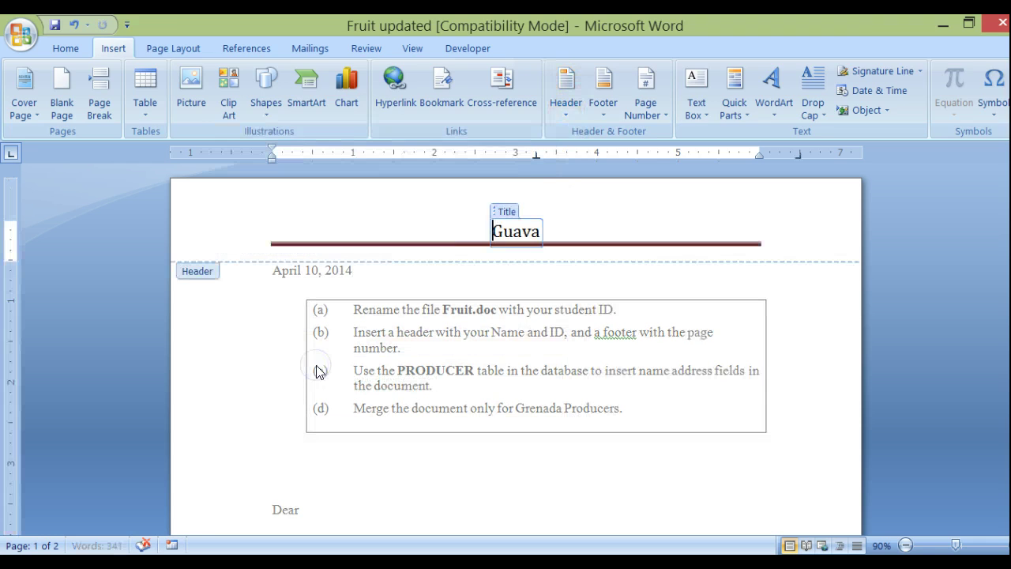
double_click(519, 231)
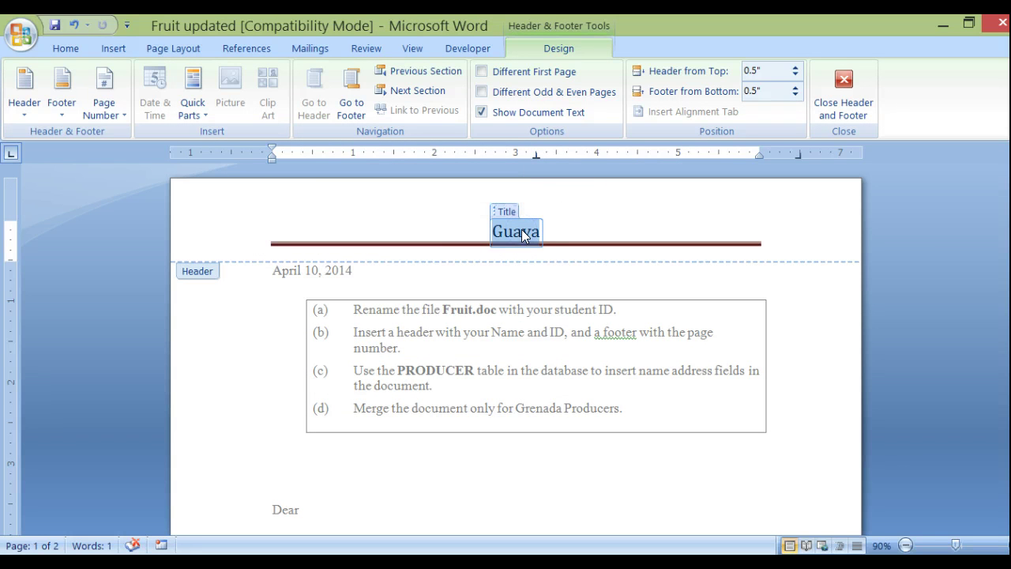
text(Jor)
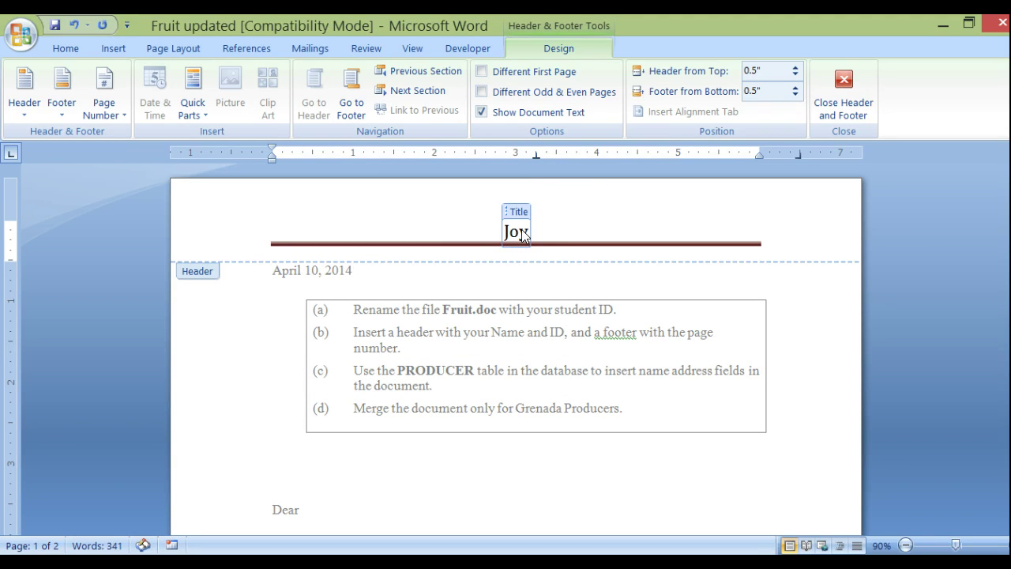
text(  12345)
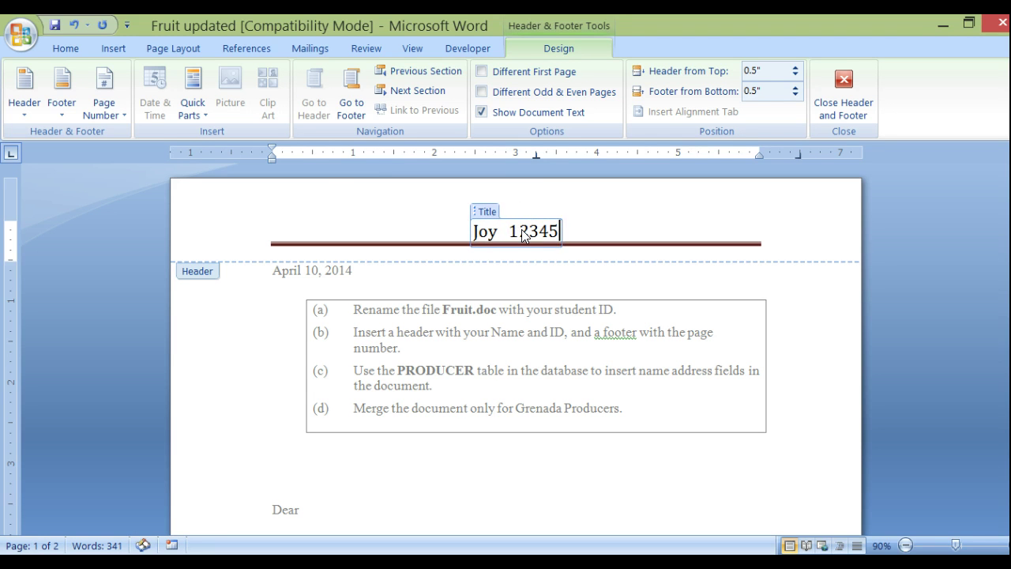
text(6)
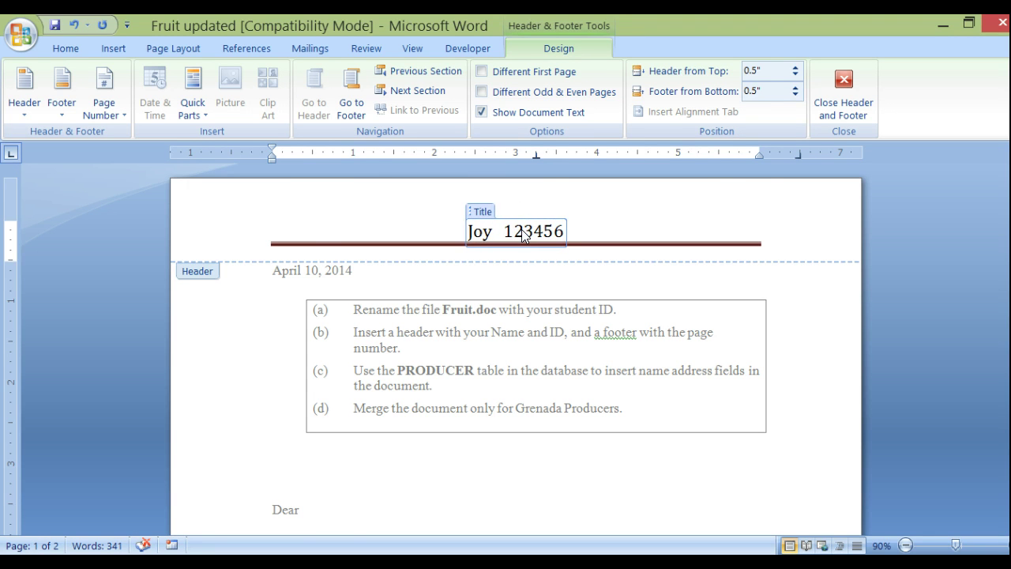
Step: Add a Plain Number 3 page number to the footer and close header and footer editing
scroll(522, 241, down, 12)
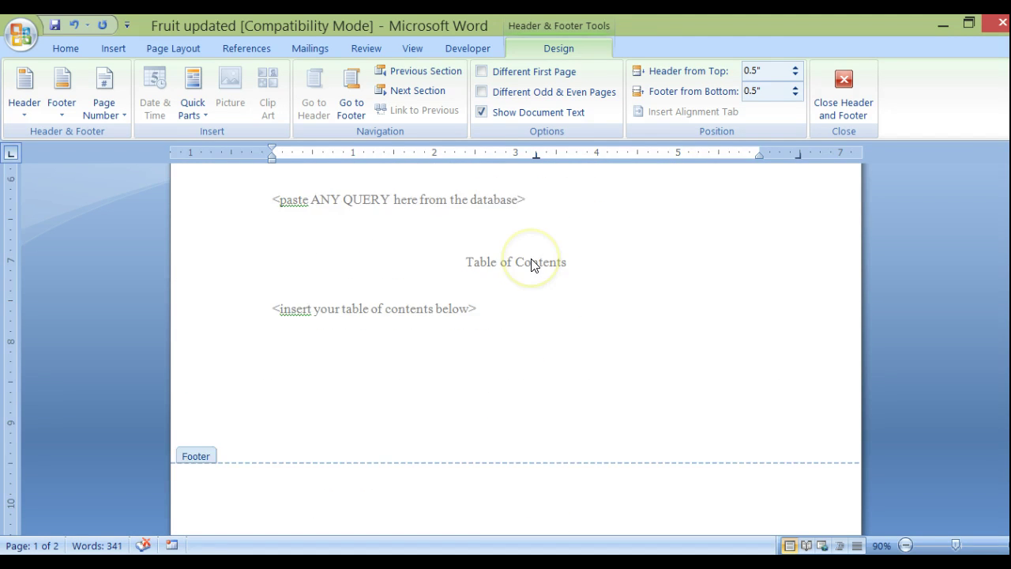
click(517, 411)
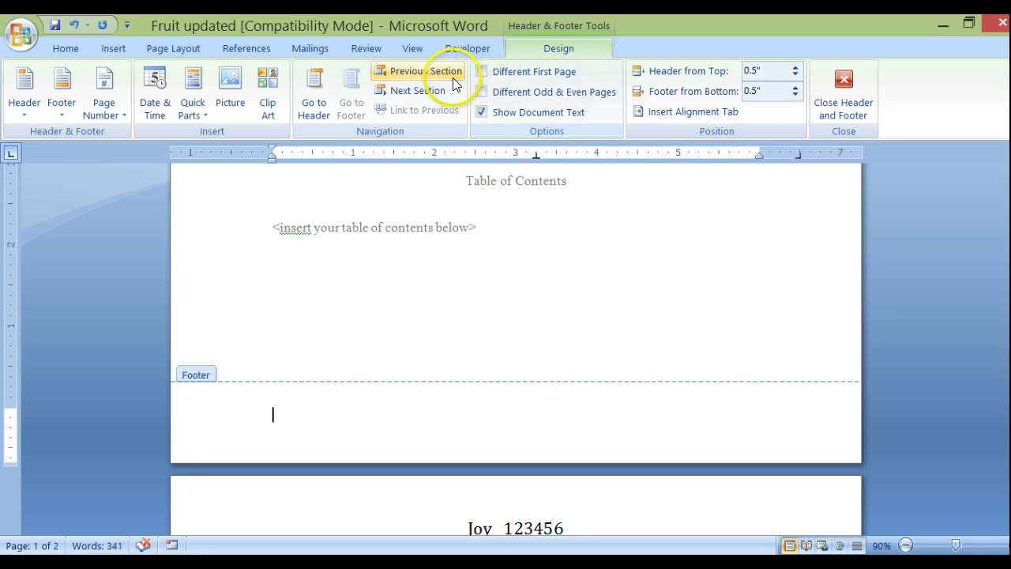
click(116, 111)
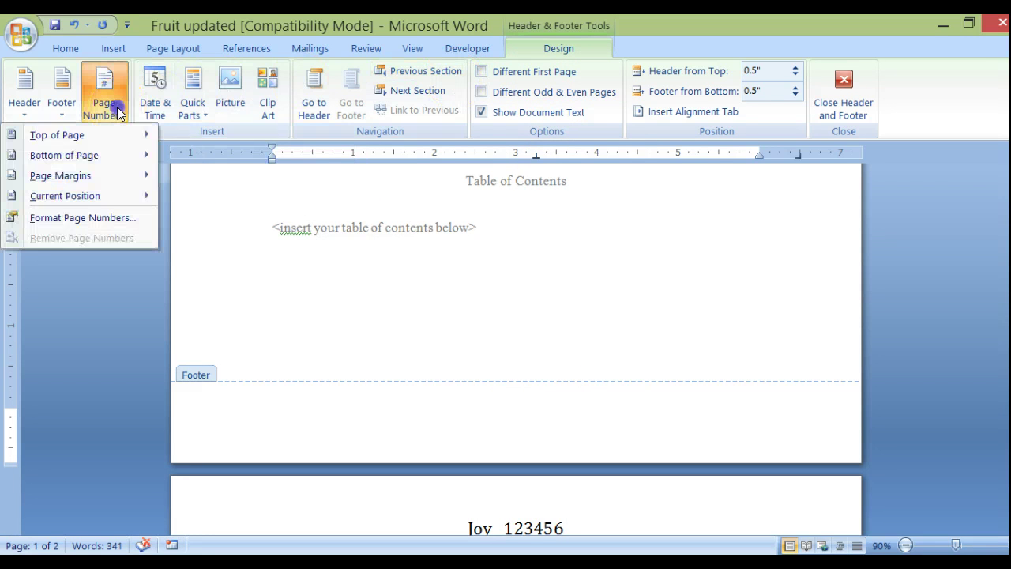
mouse_move(116, 154)
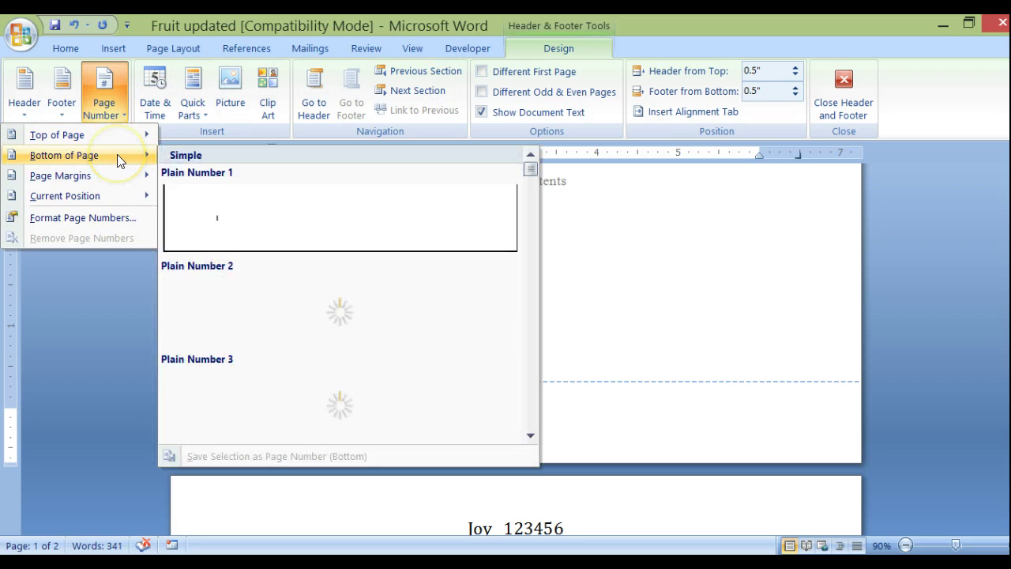
click(397, 389)
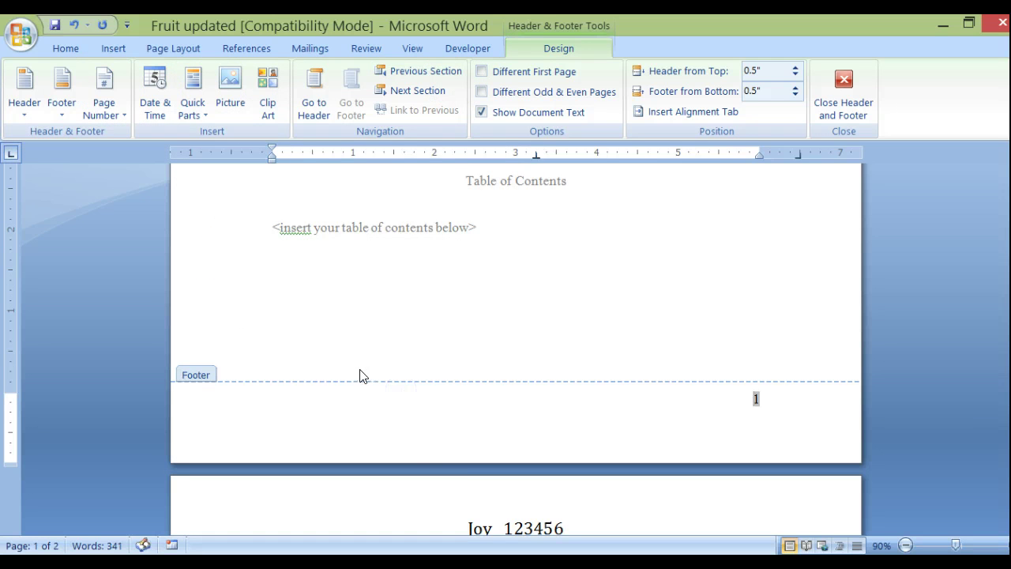
click(843, 91)
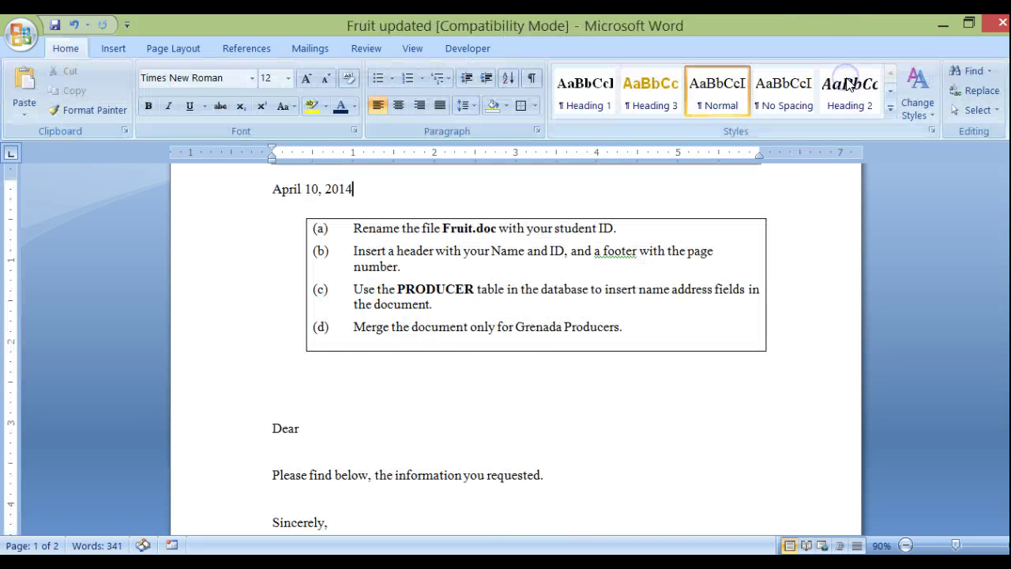
Step: Place the text cursor on the blank line between the instruction box and the "Dear" salutation
scroll(530, 263, up, 2)
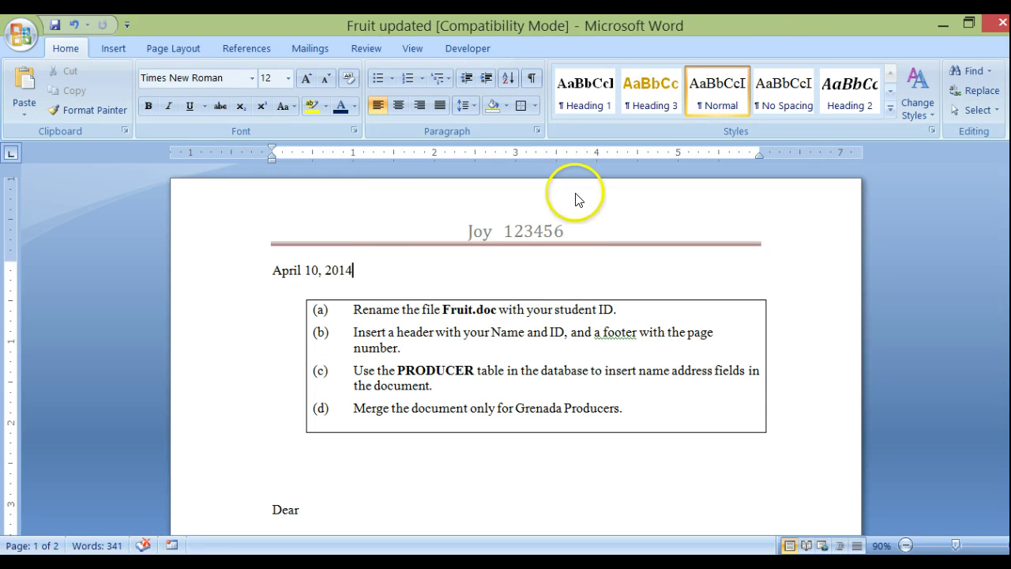
scroll(575, 258, down, 15)
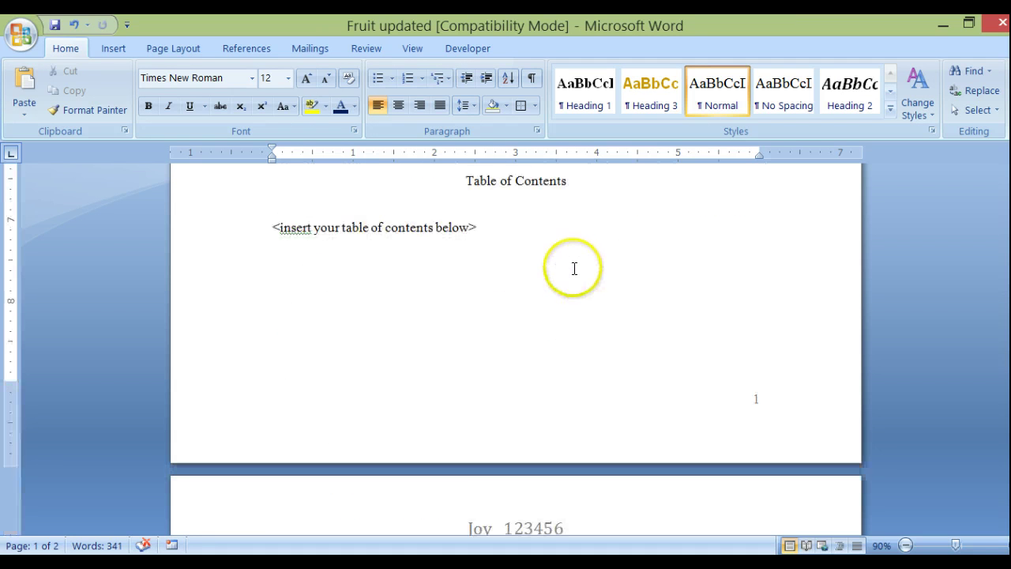
scroll(607, 300, up, 4)
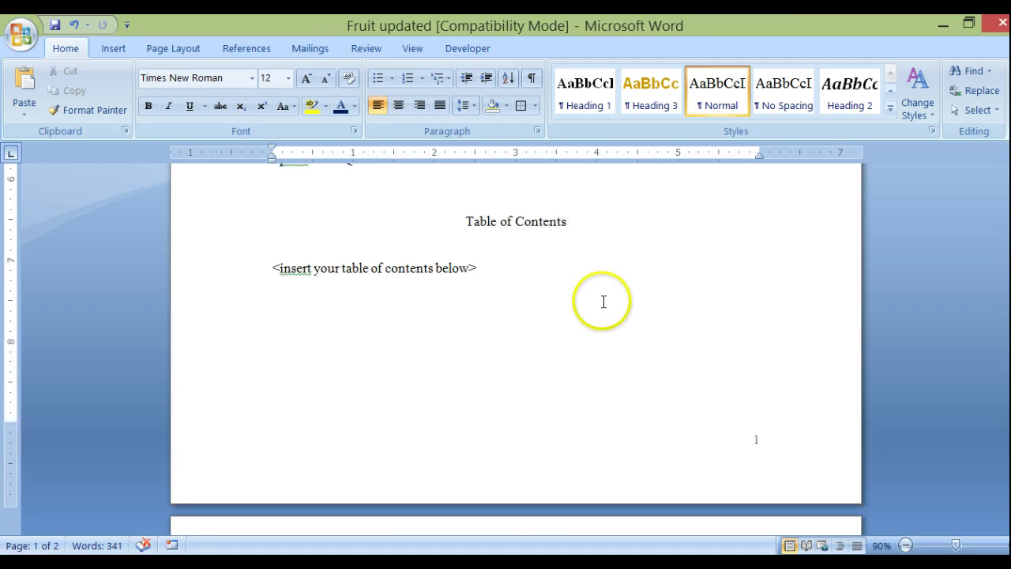
scroll(603, 301, up, 9)
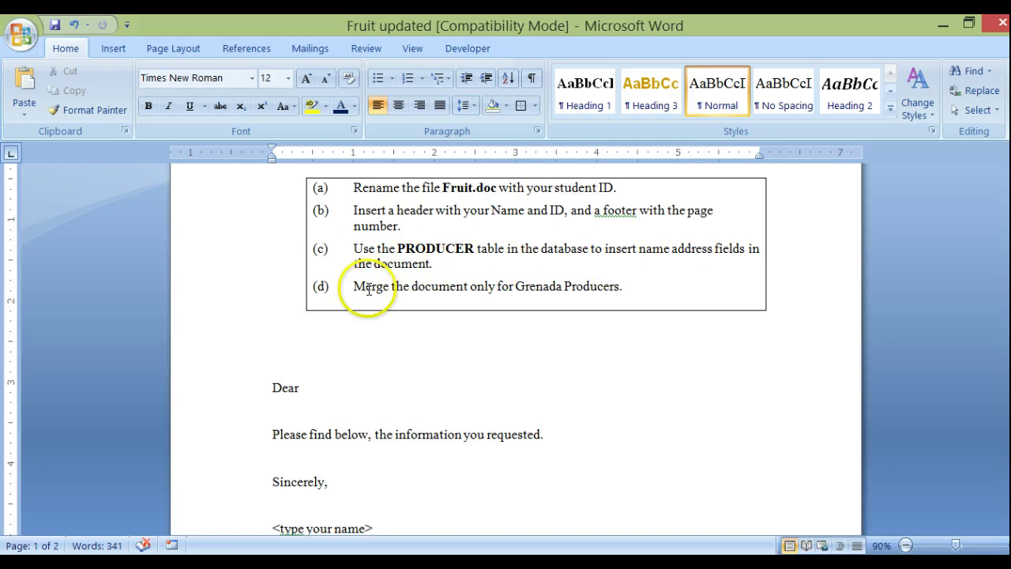
drag(271, 330, 281, 367)
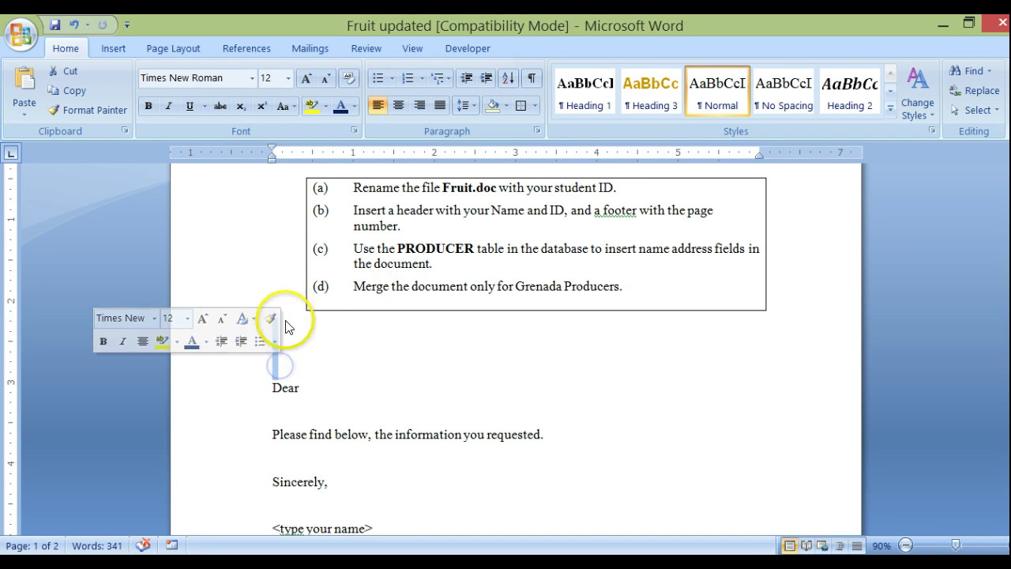
click(352, 377)
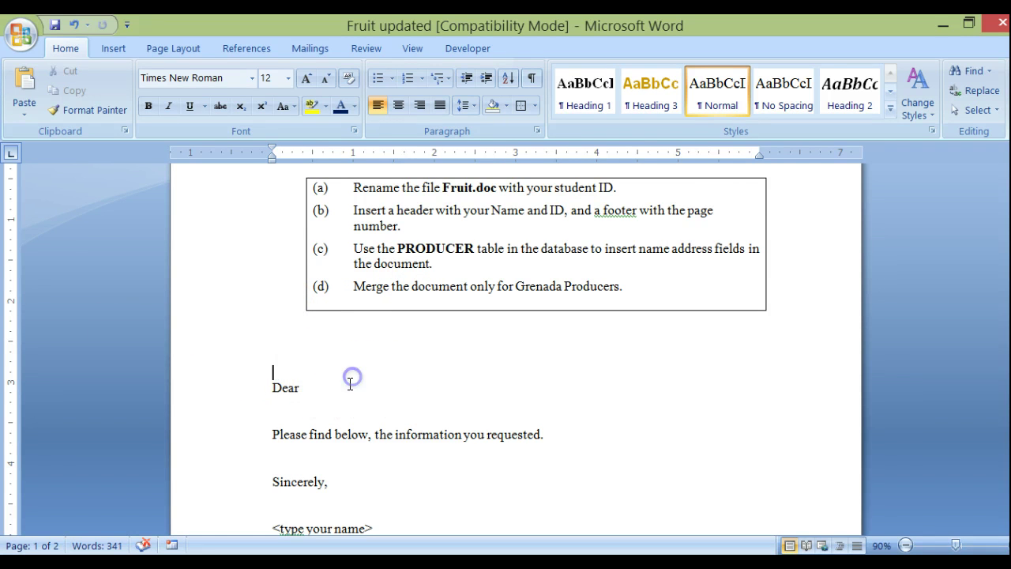
click(294, 334)
Step: Start the step-by-step mail merge wizard for letters, using the current document, and continue to recipient selection
click(303, 48)
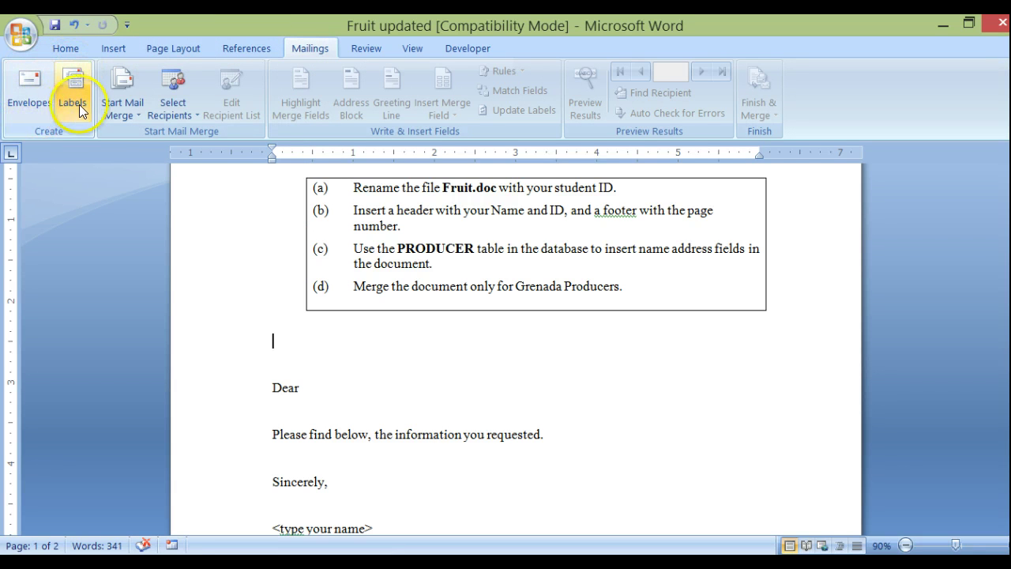
click(125, 85)
click(75, 261)
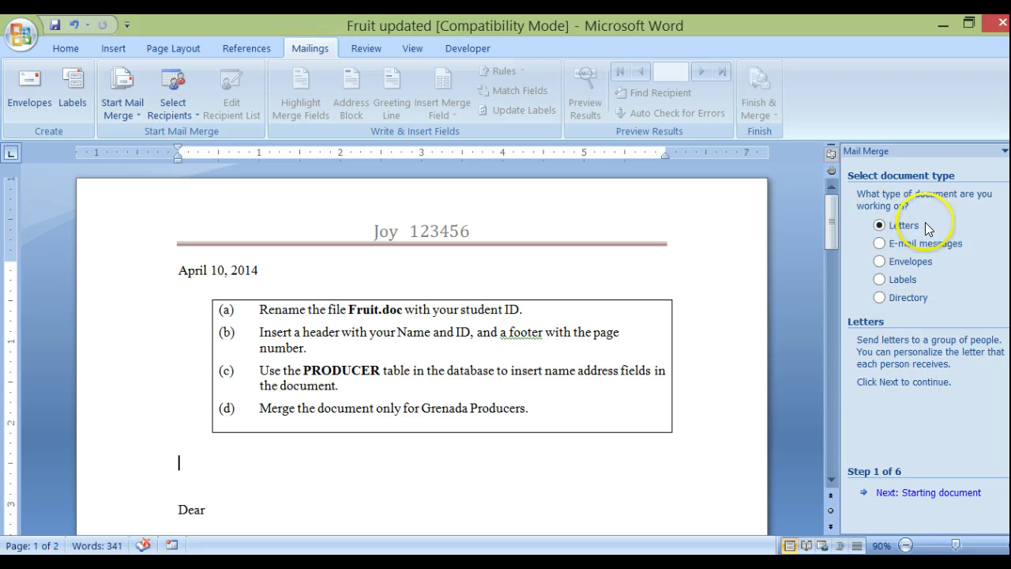
click(909, 493)
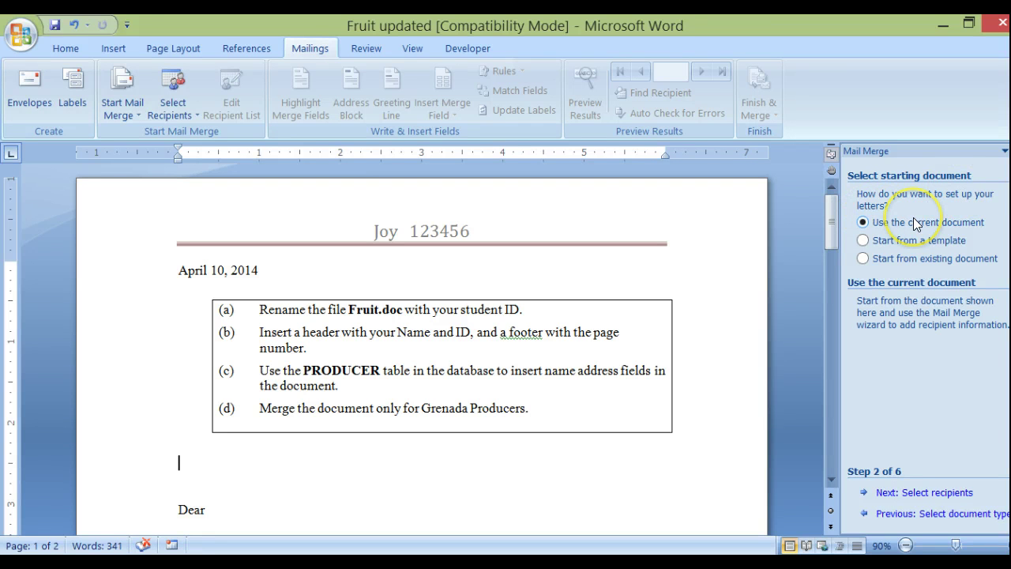
click(916, 492)
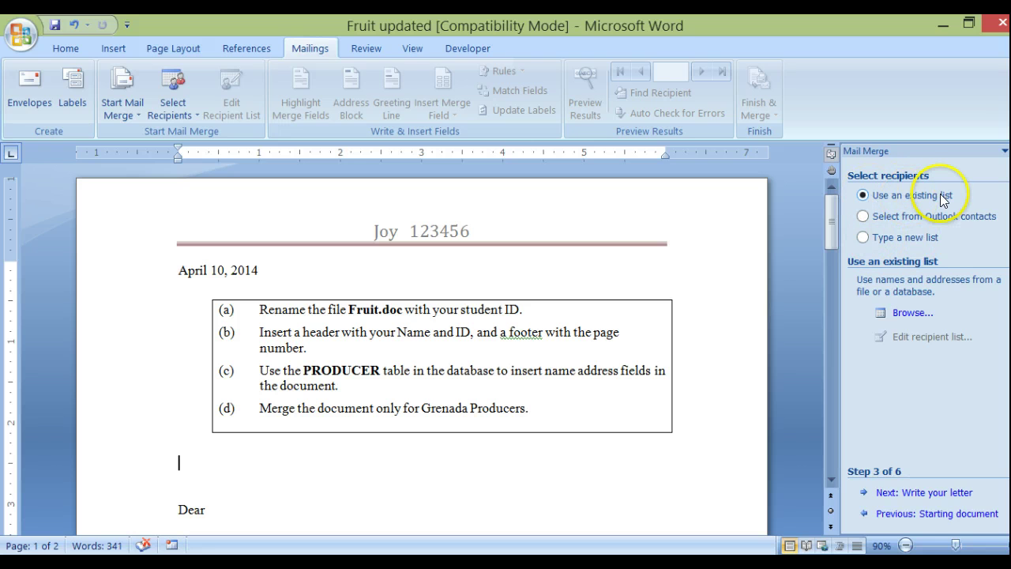
Step: Select the PRODUCER table of the FRUITSALES database in the integration 3 folder as the existing recipient list
click(905, 313)
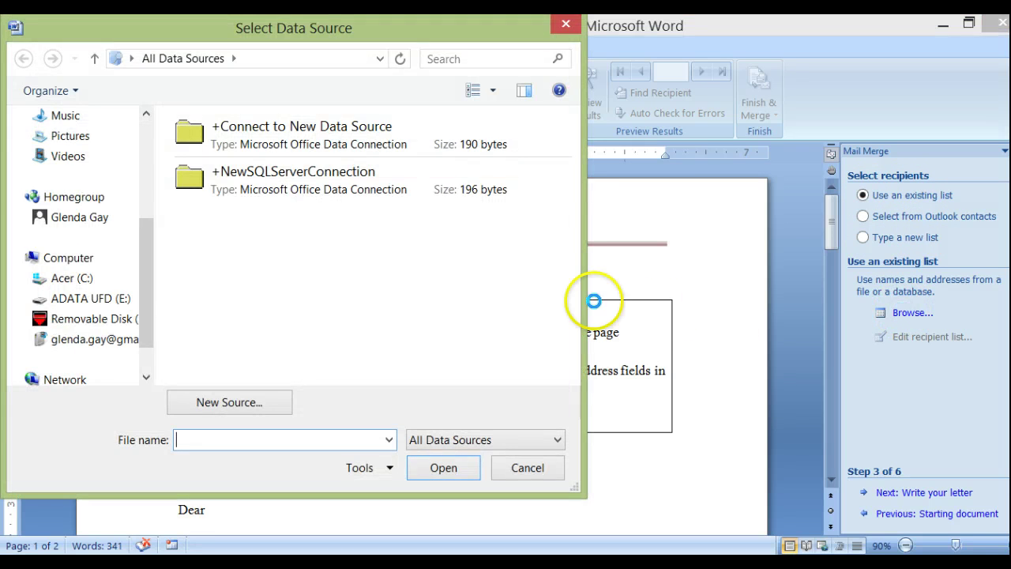
click(87, 297)
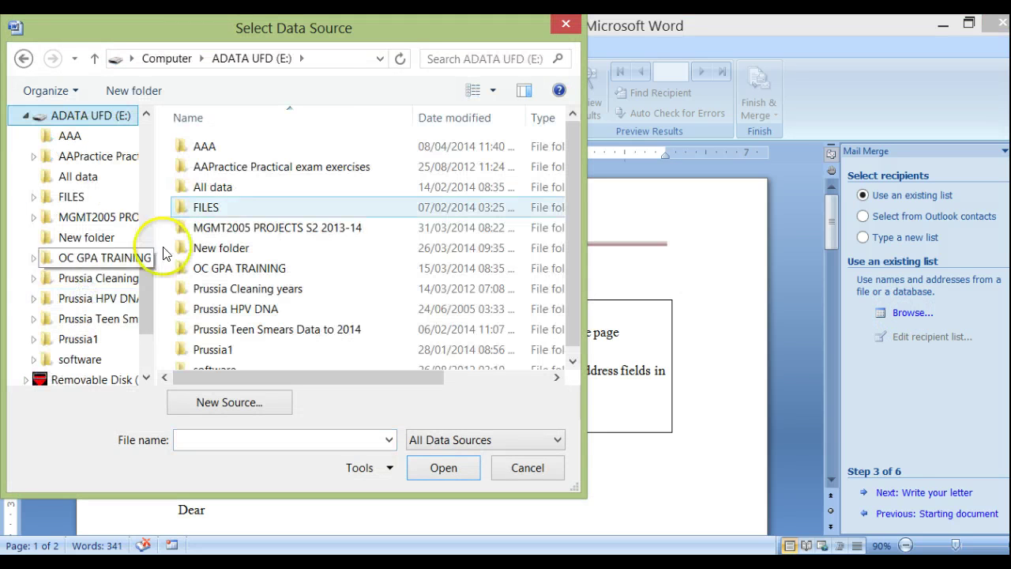
double_click(213, 166)
click(227, 169)
double_click(225, 168)
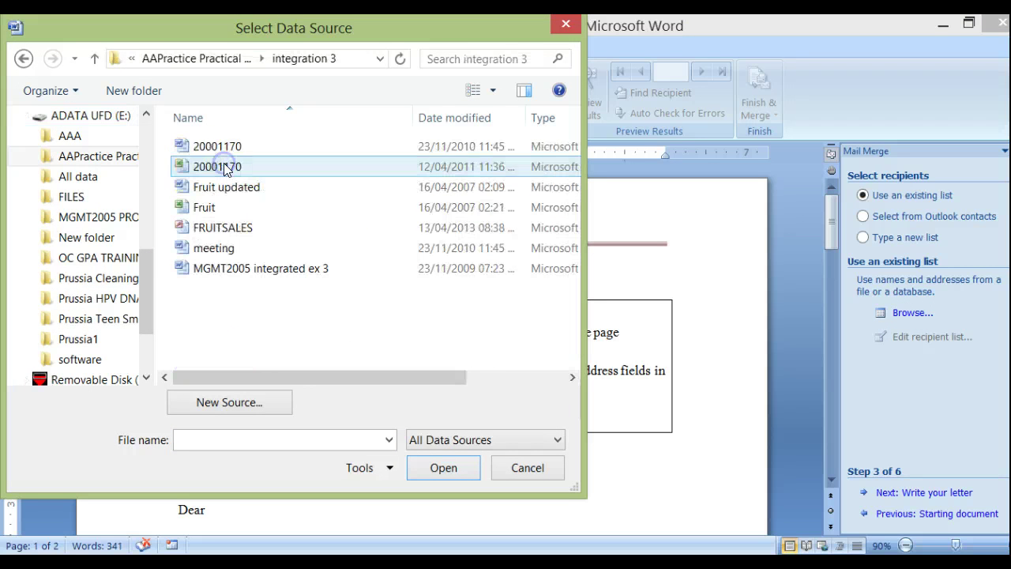
click(205, 230)
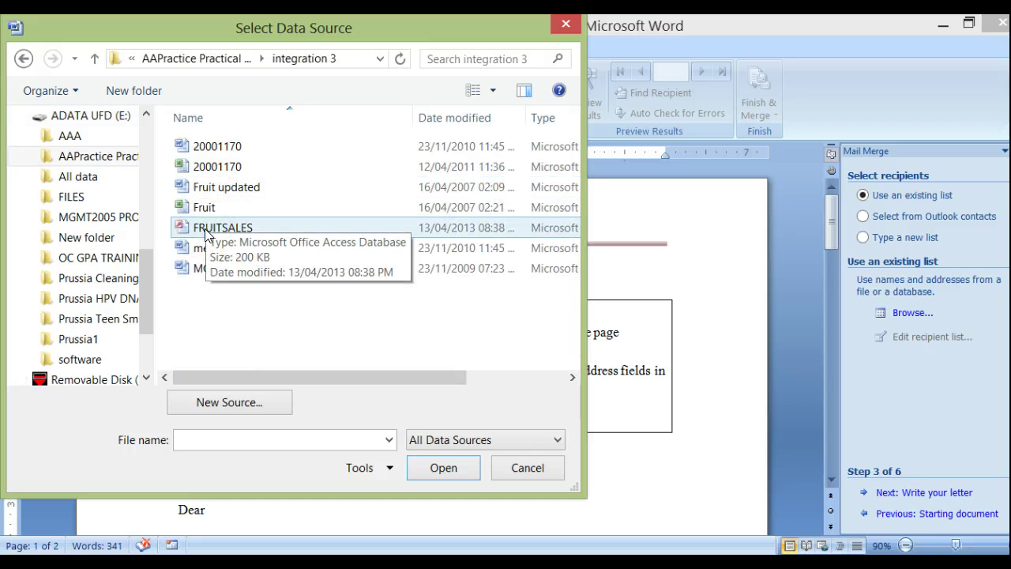
click(266, 231)
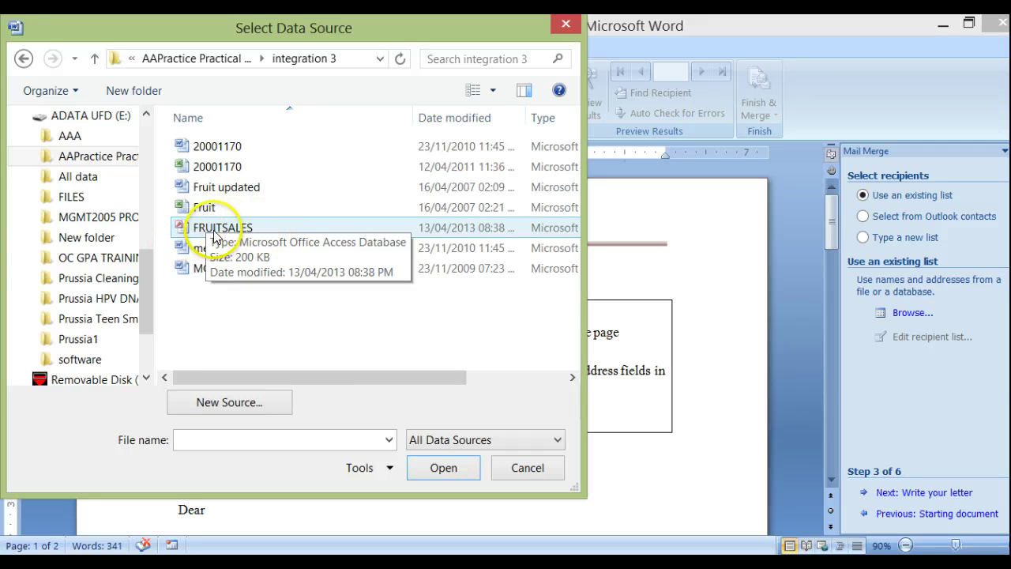
click(220, 229)
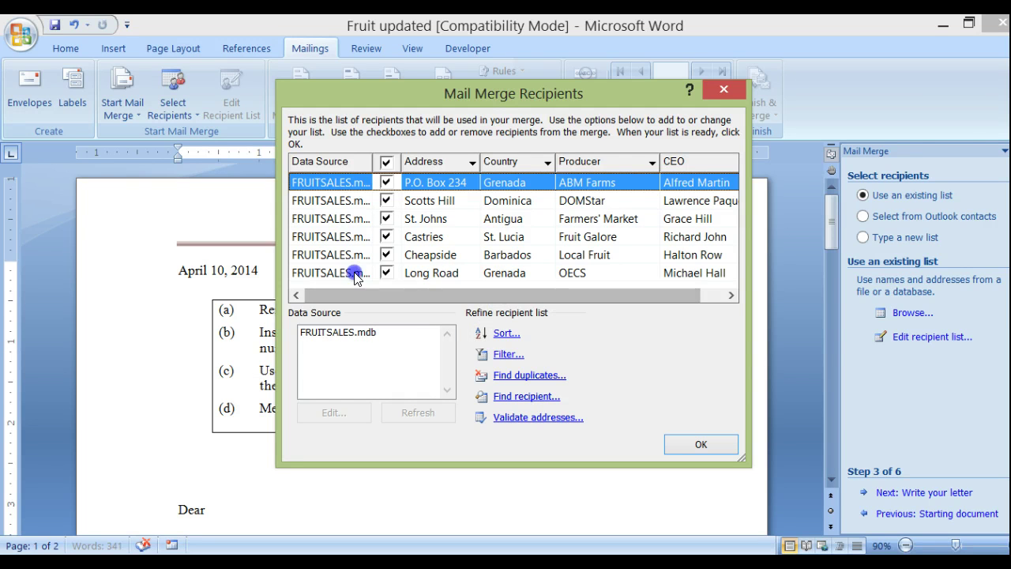
Step: Try filtering the recipients' Country column to Grenada, and reset it to all countries
drag(478, 94, 496, 58)
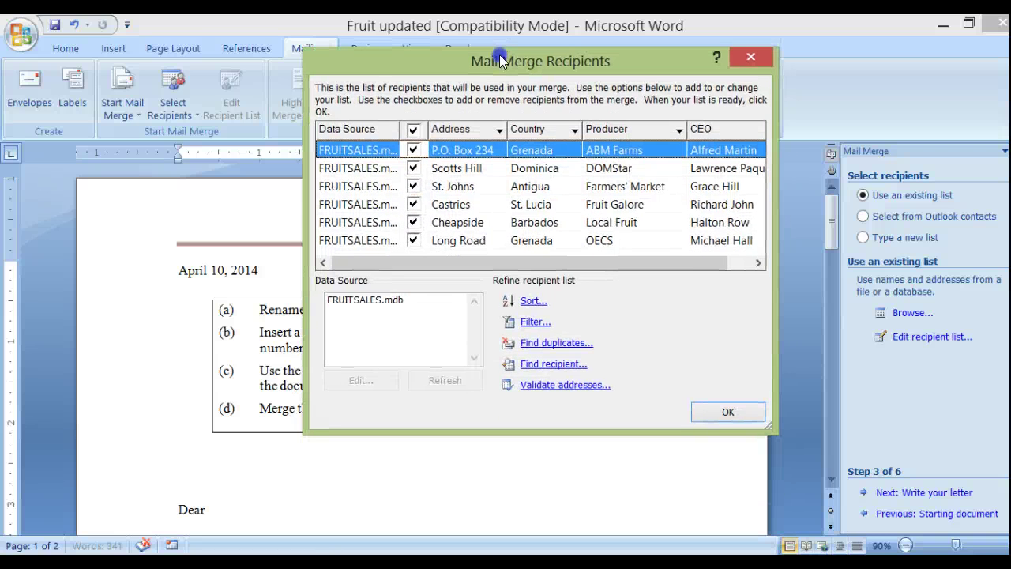
click(576, 130)
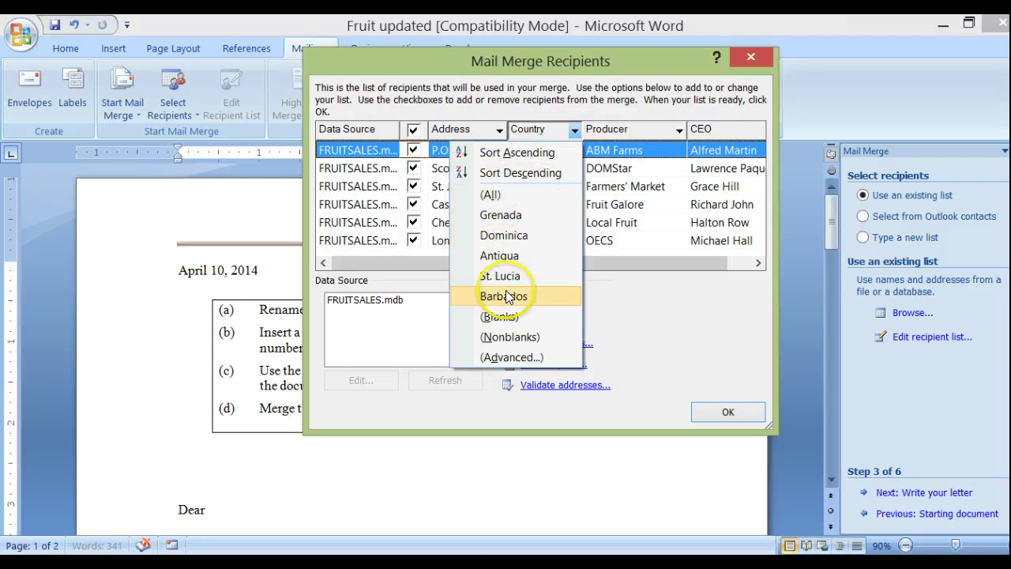
click(501, 214)
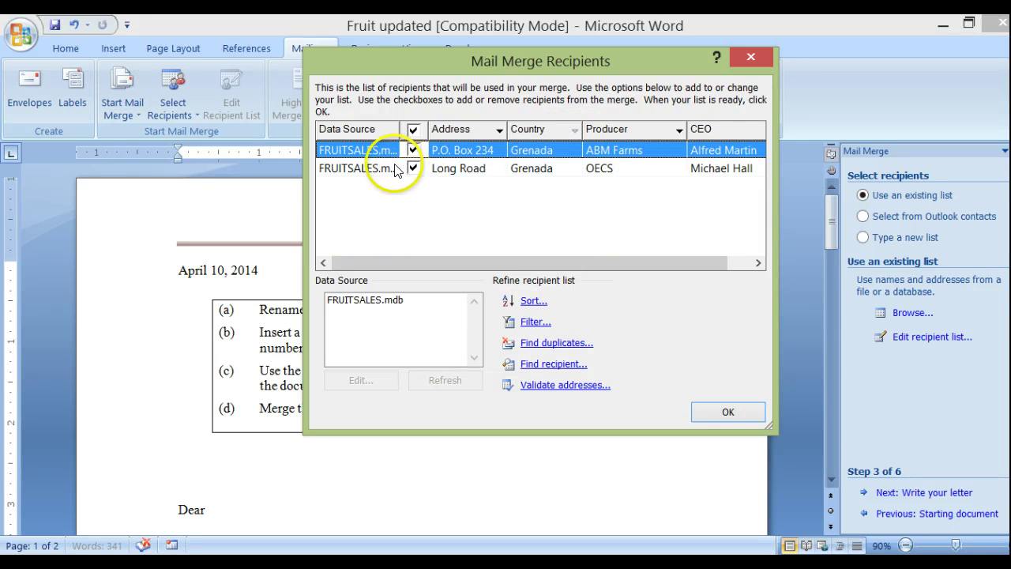
click(576, 130)
click(495, 195)
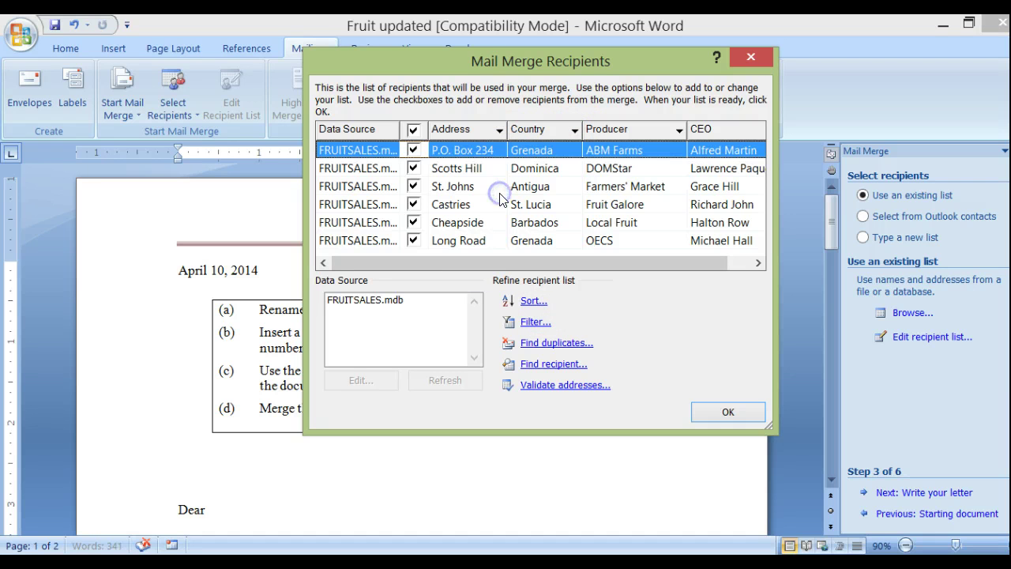
Step: Filter the recipients to records whose Country is equal to Grenada, and accept the recipient list
click(532, 322)
click(435, 97)
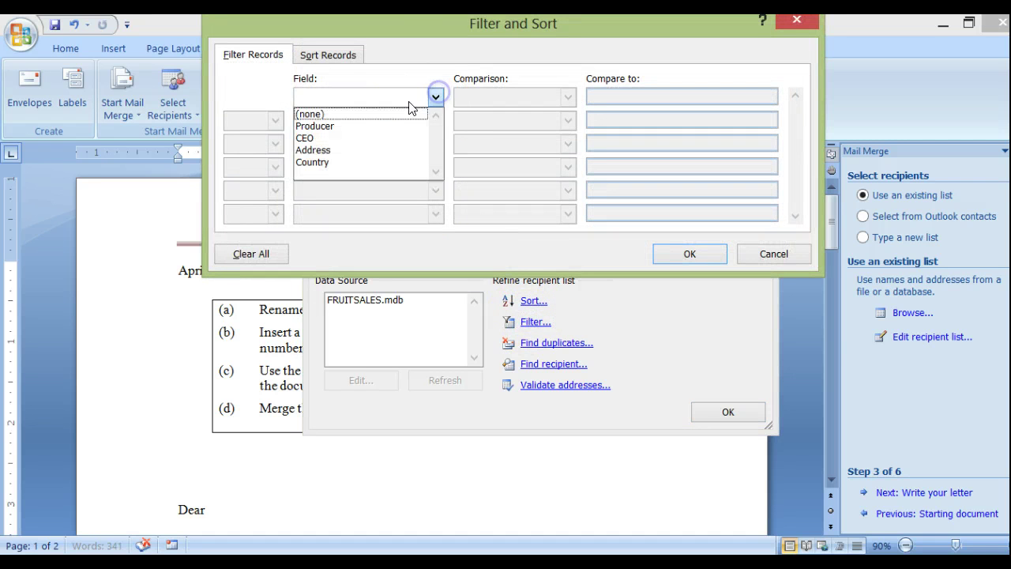
click(384, 162)
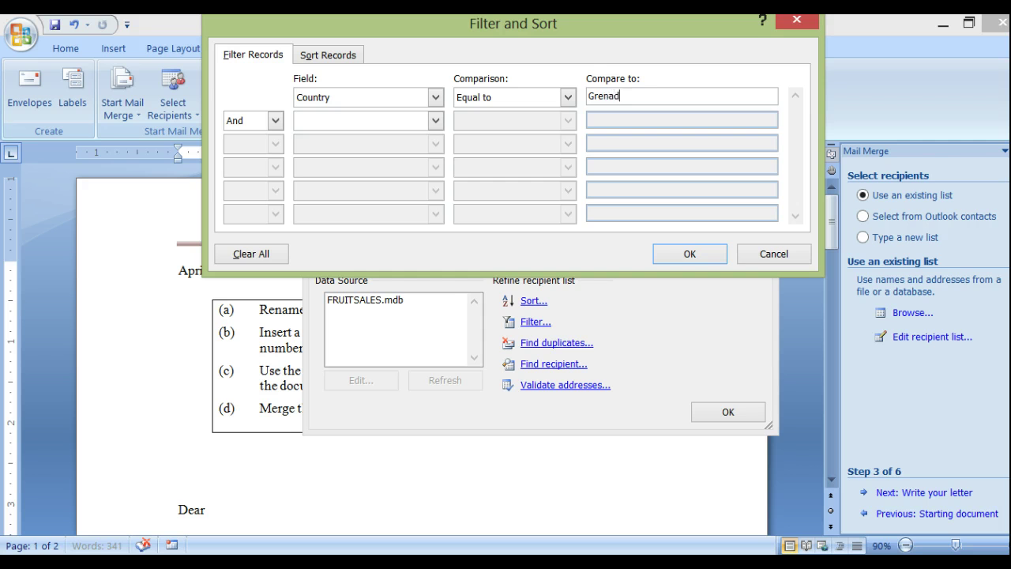
click(713, 252)
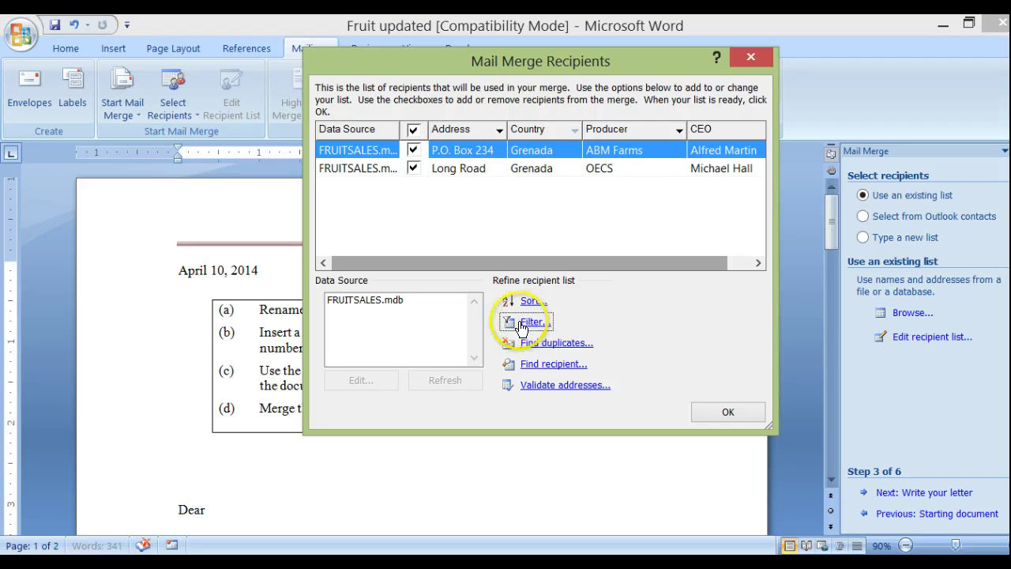
click(704, 413)
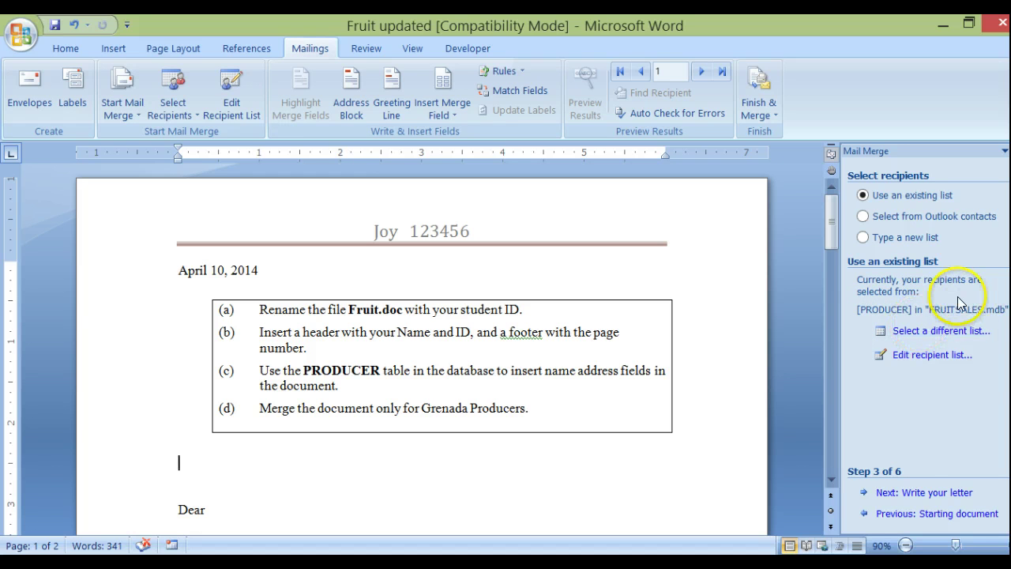
Step: Continue to the letter-writing stage and insert the CEO merge field on the blank line above "Dear"
click(915, 492)
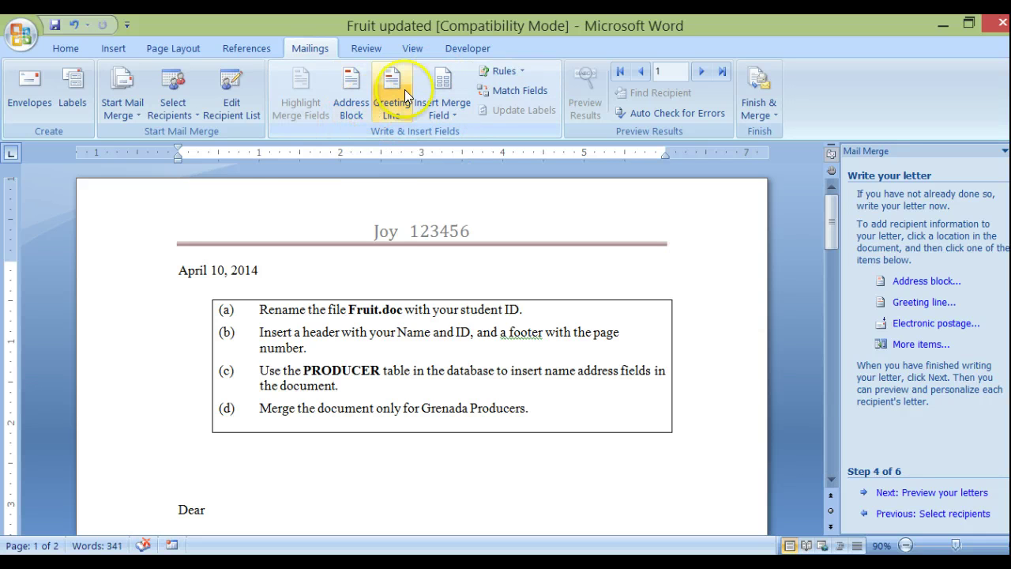
click(440, 88)
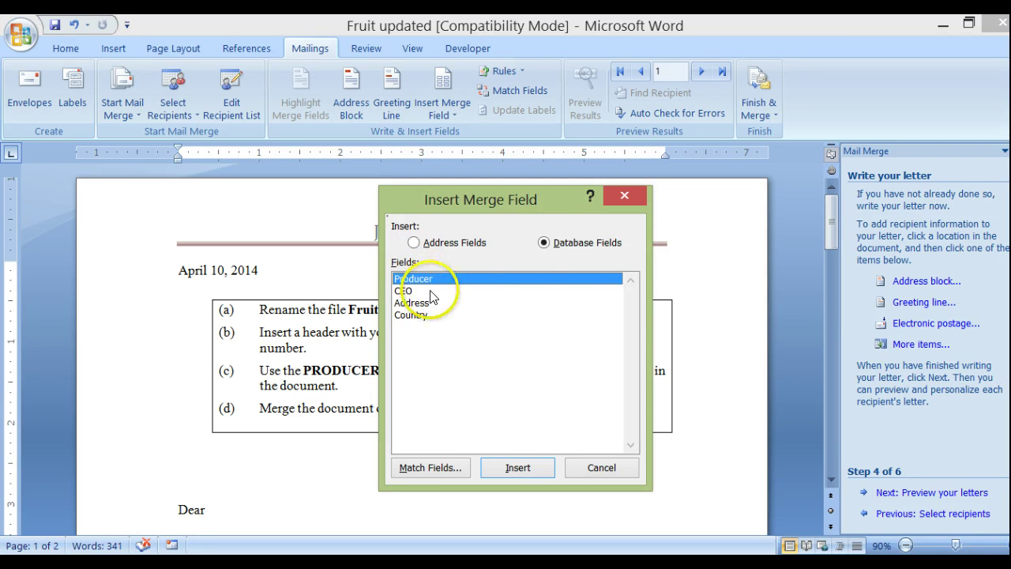
click(427, 291)
click(505, 466)
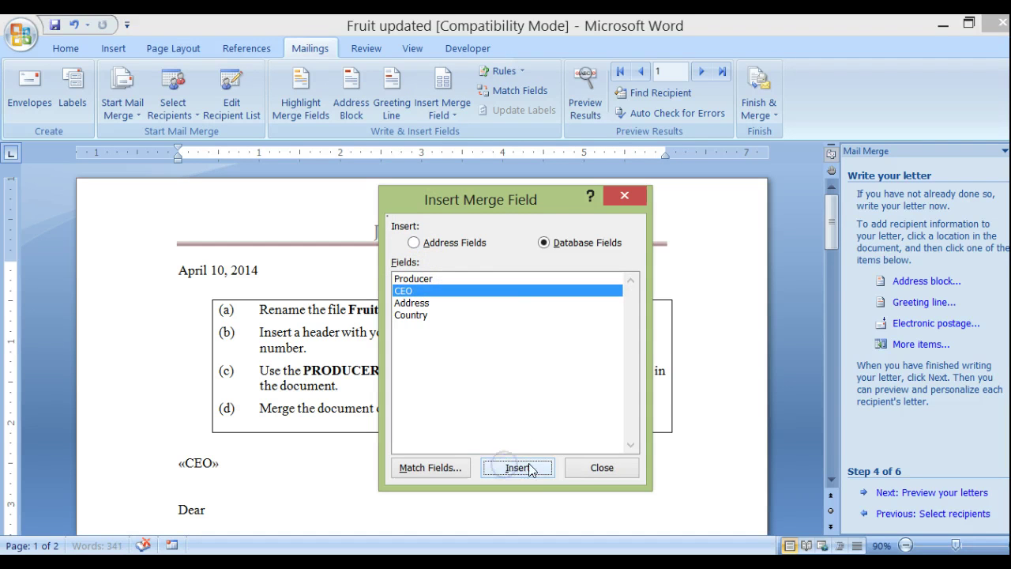
click(582, 466)
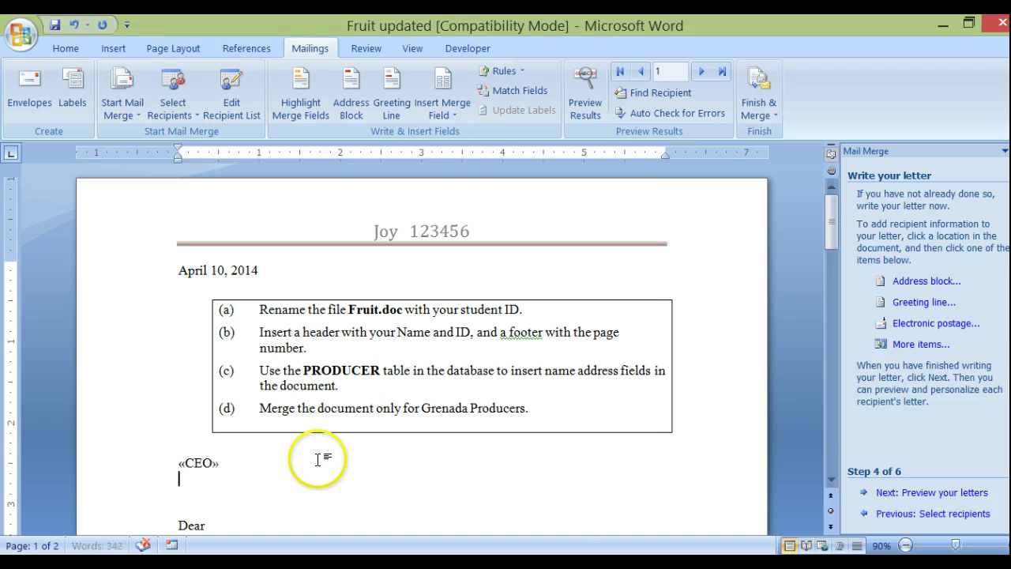
Step: Insert the Producer merge field on the line below the CEO field
click(443, 83)
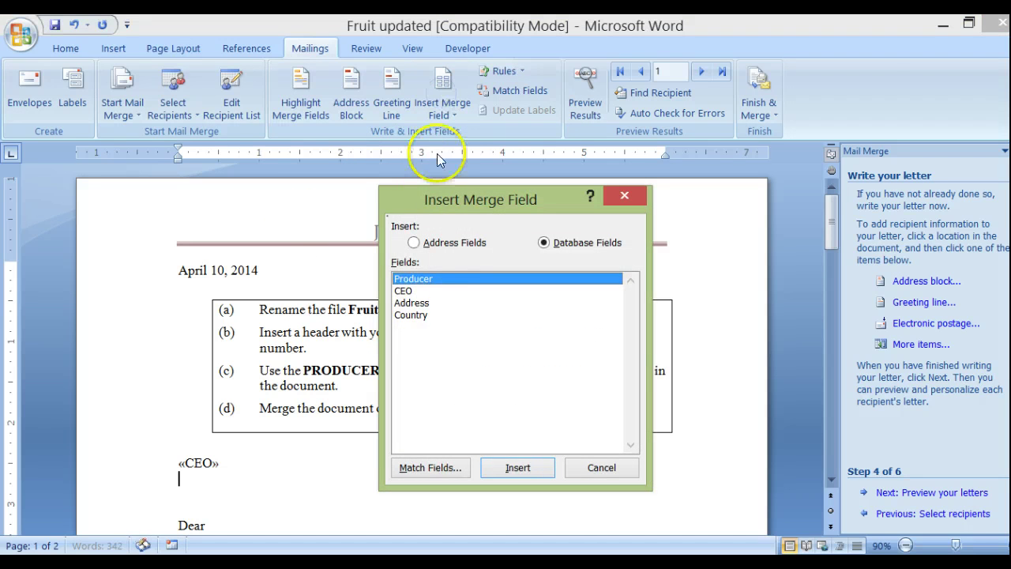
double_click(409, 279)
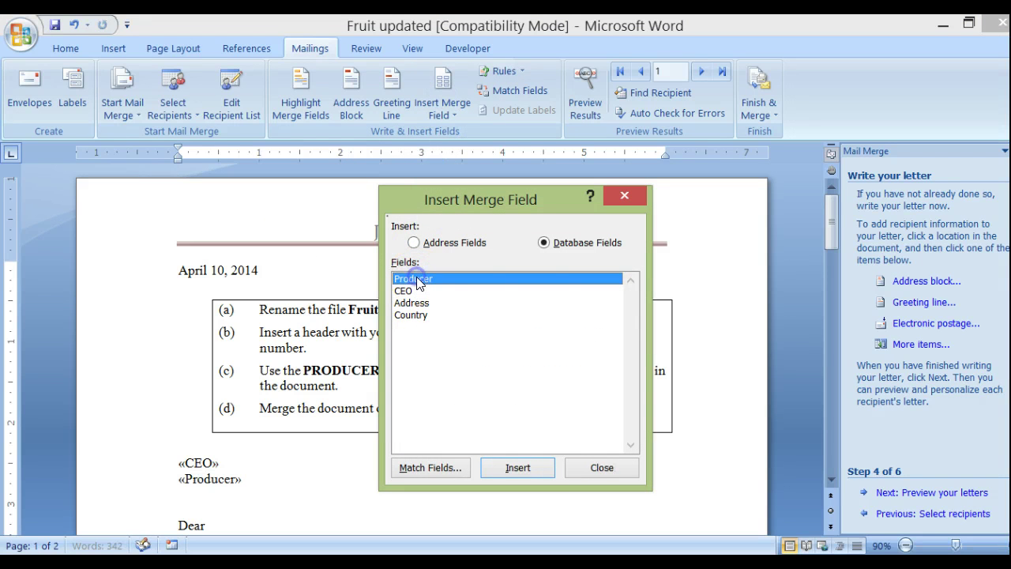
click(575, 473)
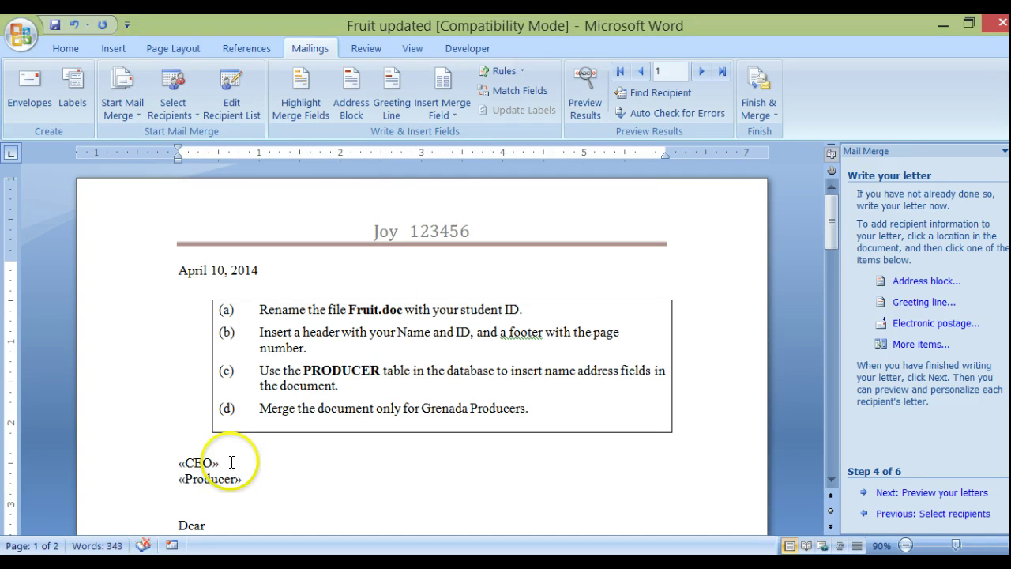
Step: Insert the Address and Country merge fields on separate lines below the Producer field
click(442, 112)
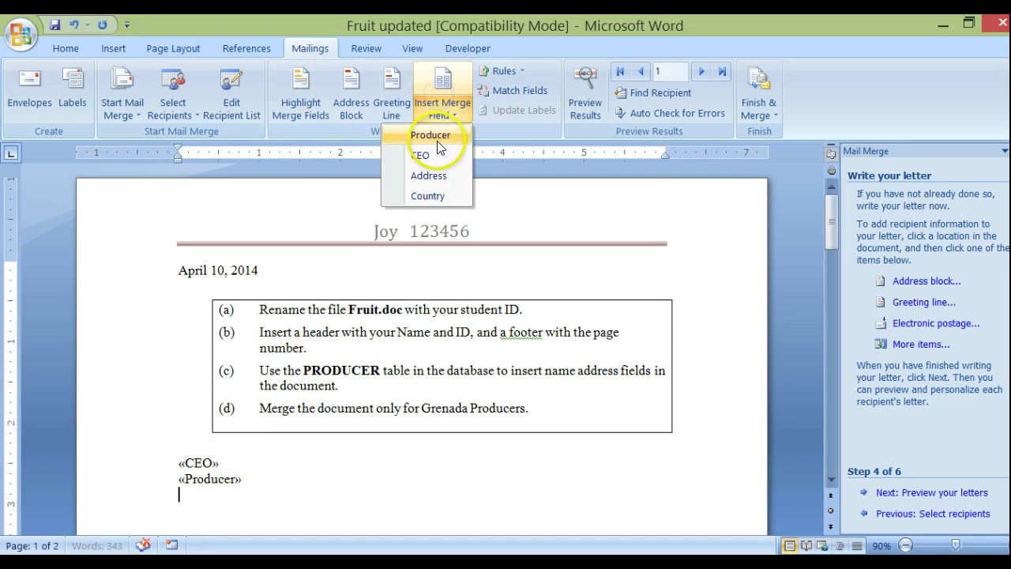
click(432, 178)
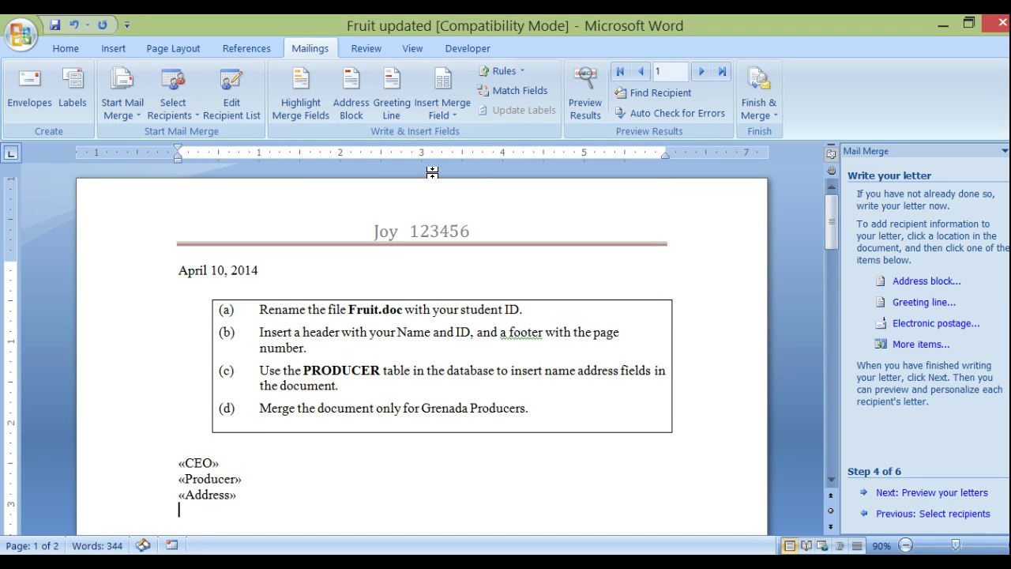
click(443, 112)
click(447, 196)
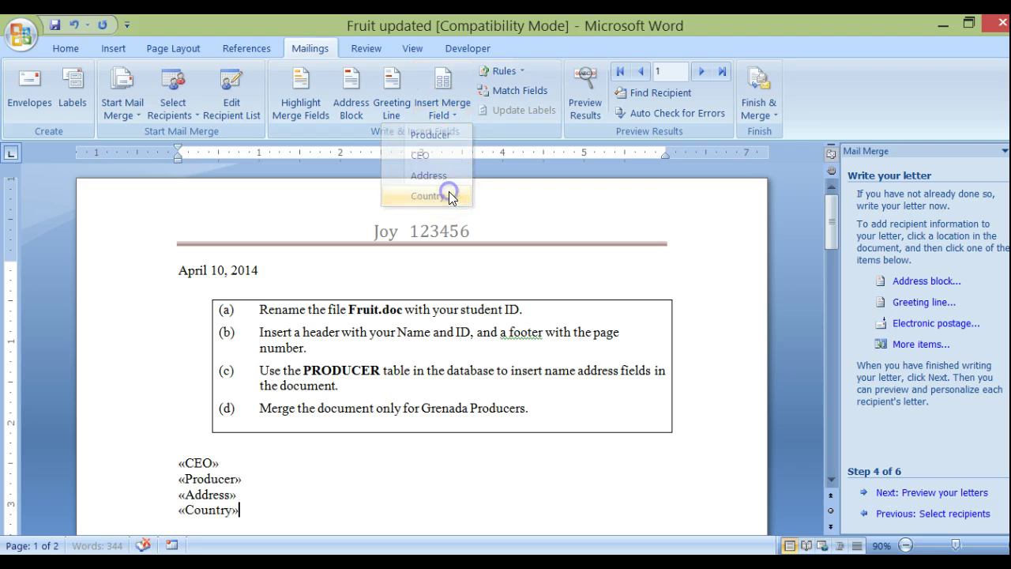
Step: Preview the merge results in the letter and complete the salutation as "Dear Sir:"
scroll(347, 316, down, 2)
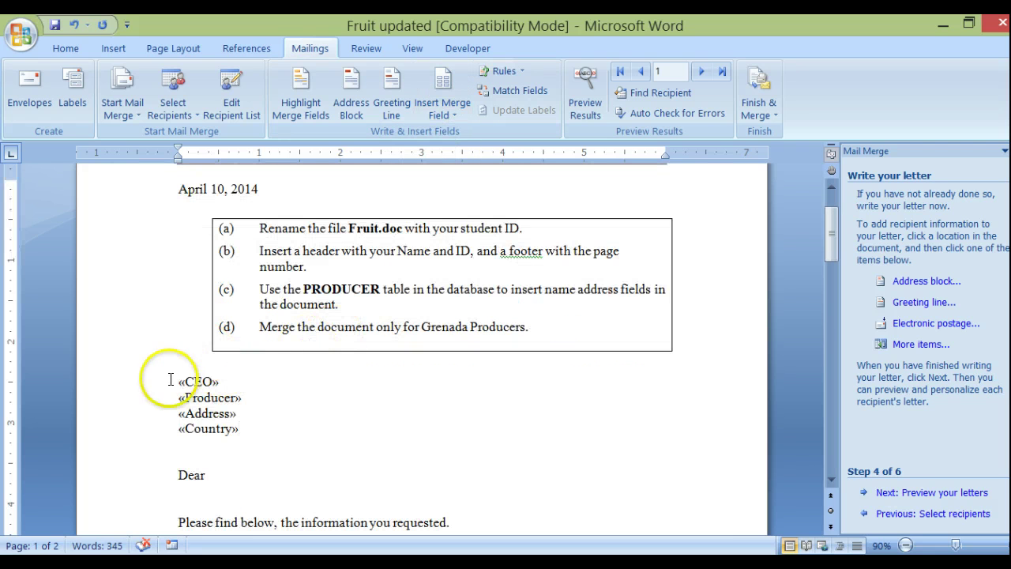
click(586, 85)
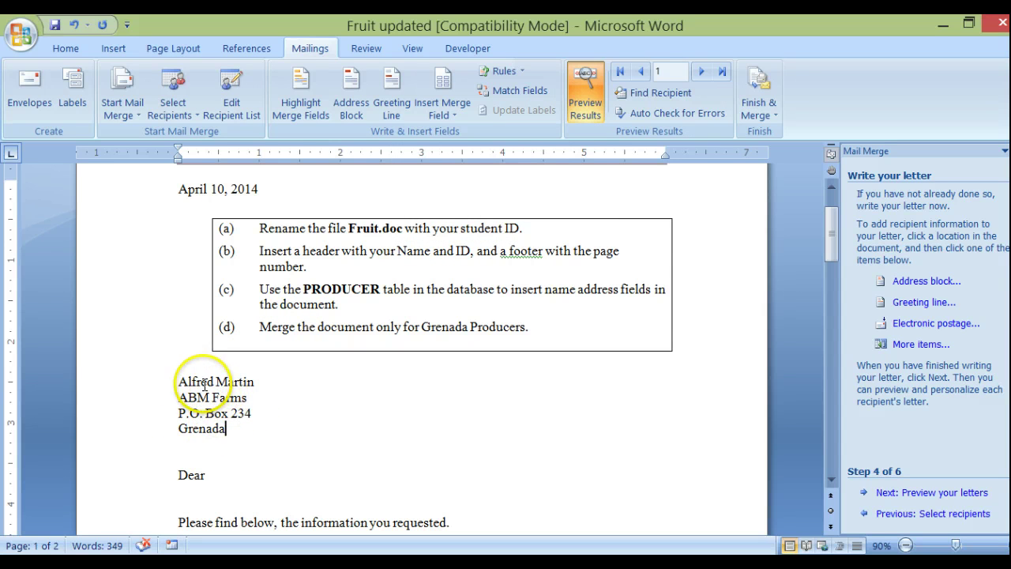
click(174, 383)
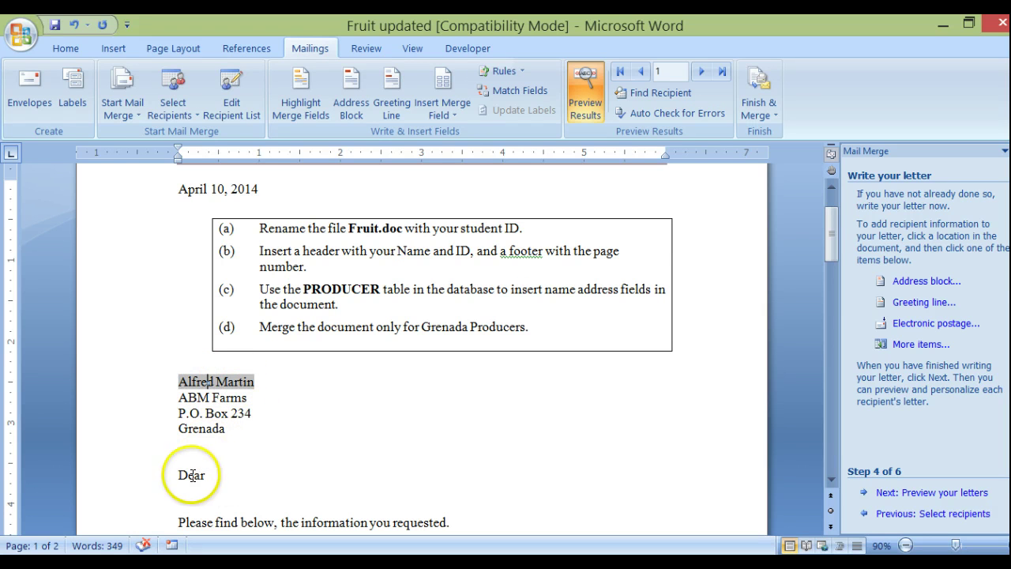
click(228, 471)
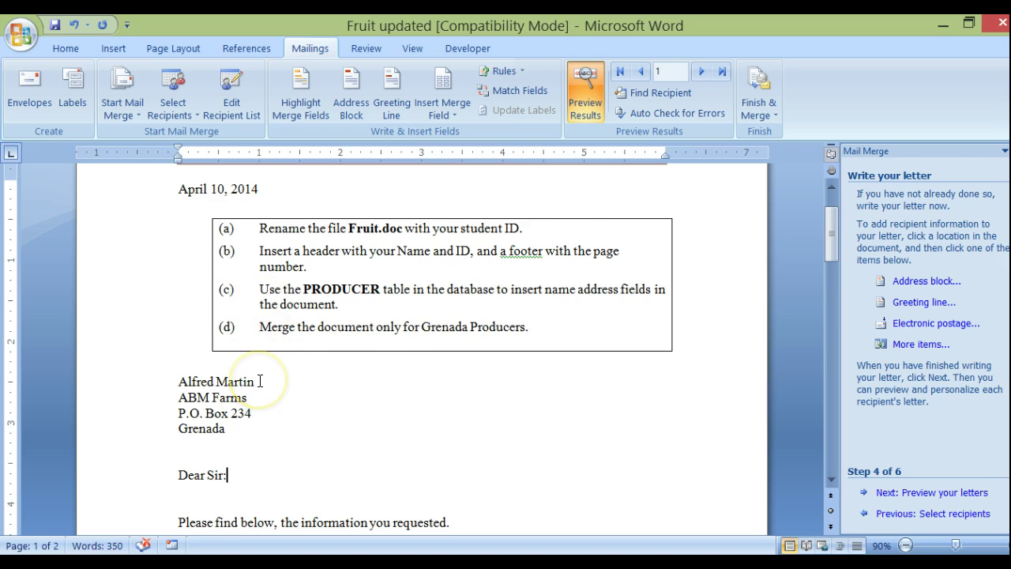
scroll(260, 382, down, 1)
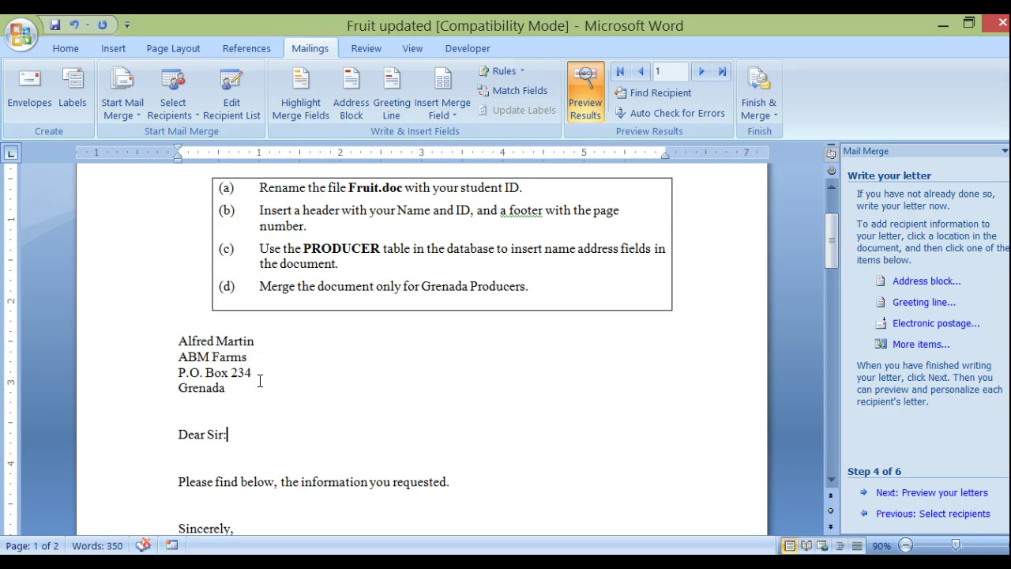
click(225, 436)
text(:)
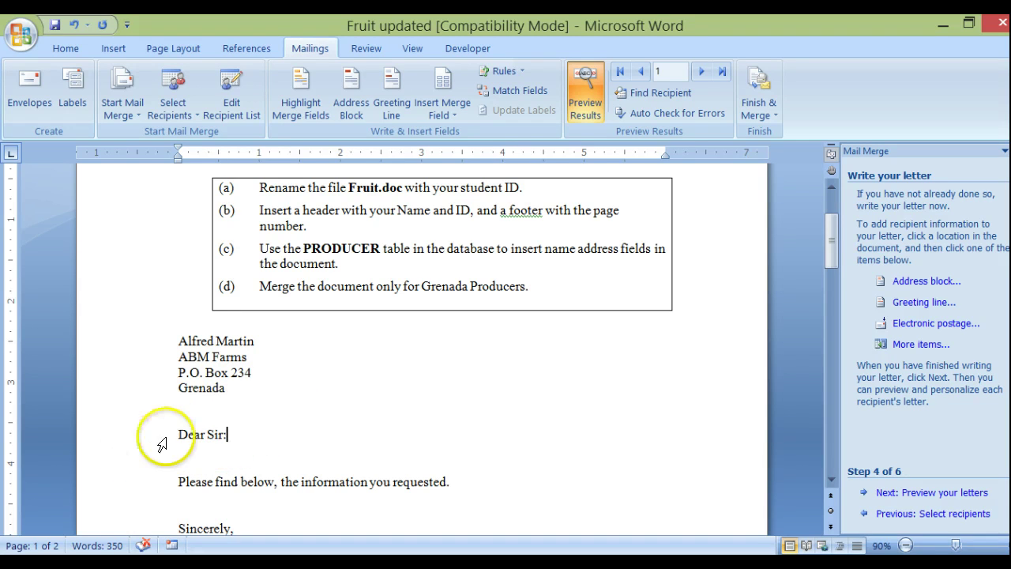
Step: Turn off the results preview to show the CEO field, and advance the wizard to the complete-the-merge stage
click(230, 342)
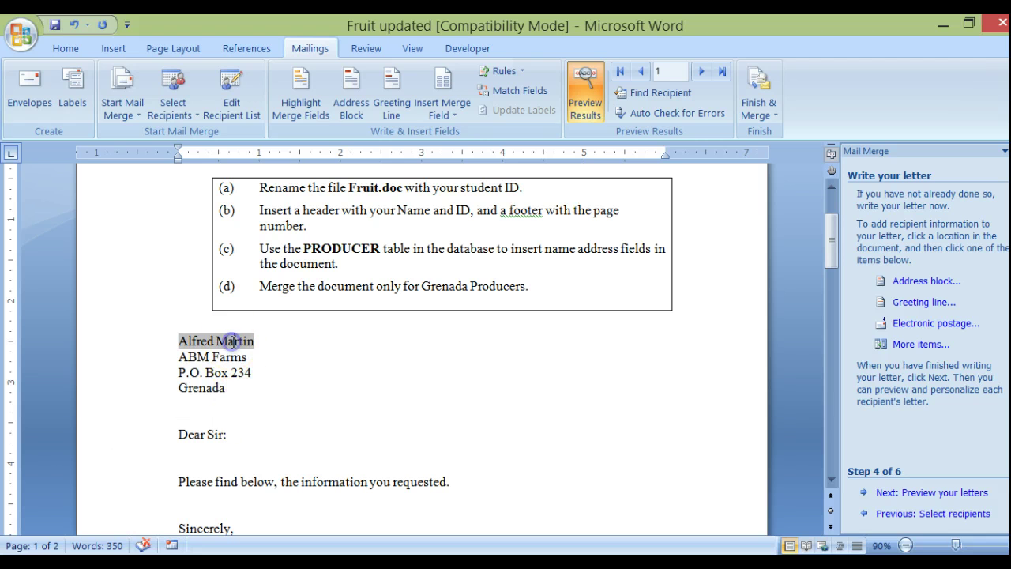
click(587, 90)
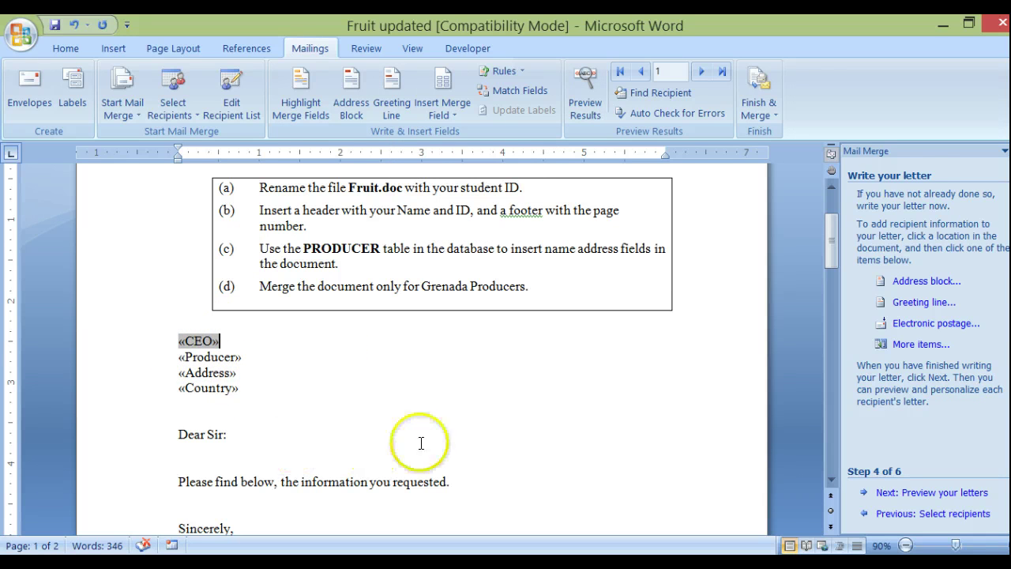
click(913, 493)
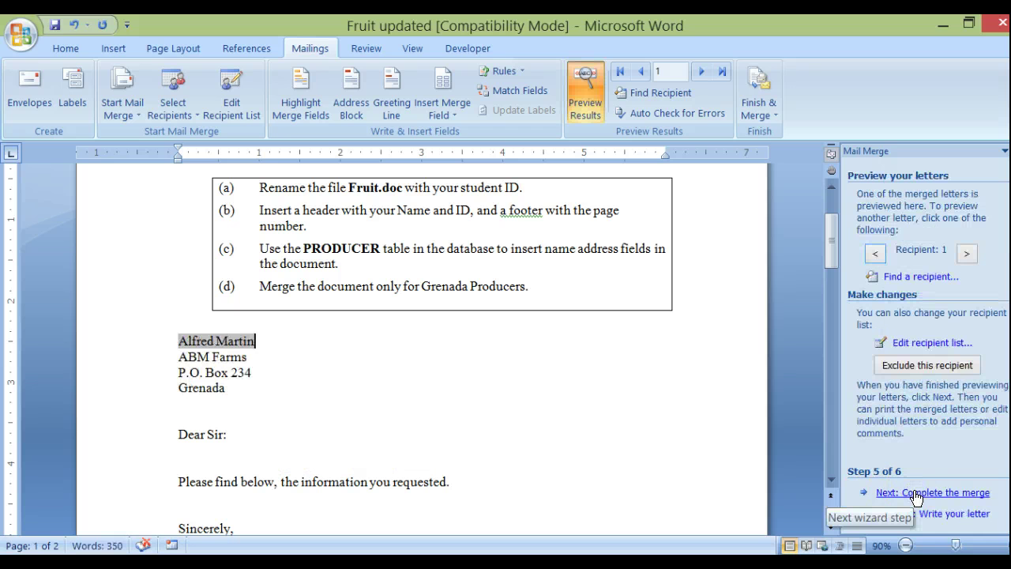
click(914, 493)
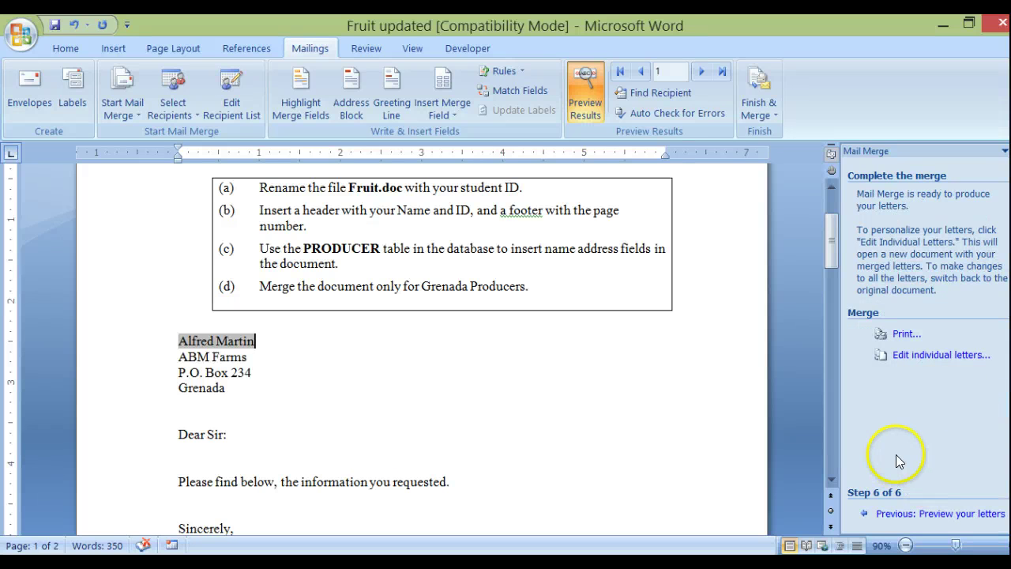
click(756, 82)
click(690, 136)
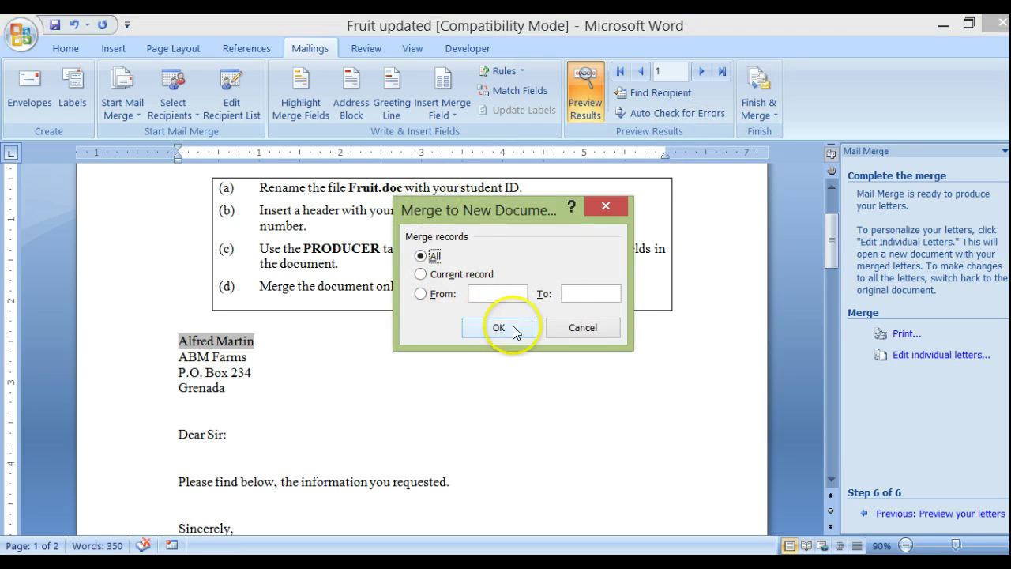
click(574, 328)
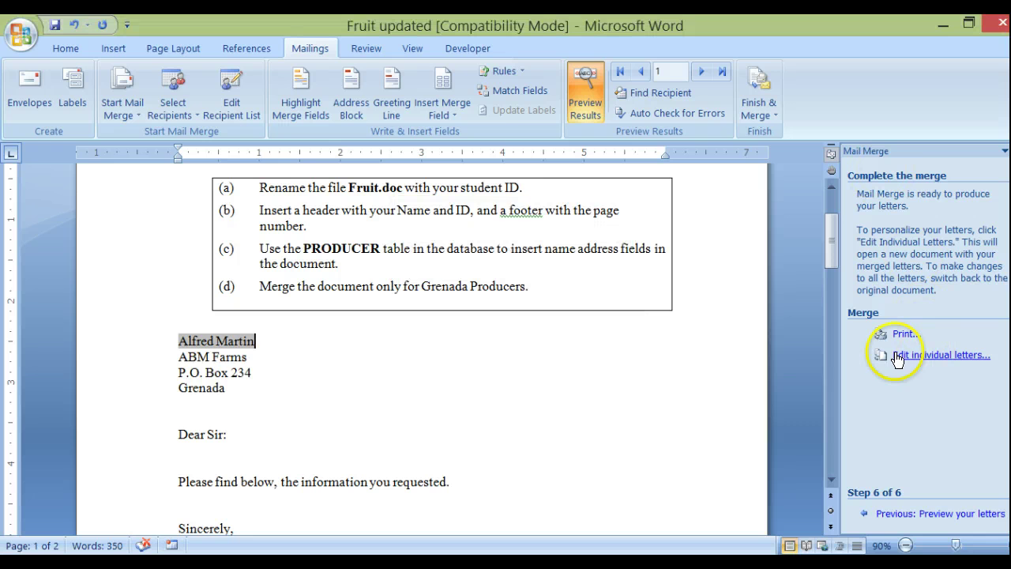
Step: Merge all records into a new document of individual letters
click(944, 356)
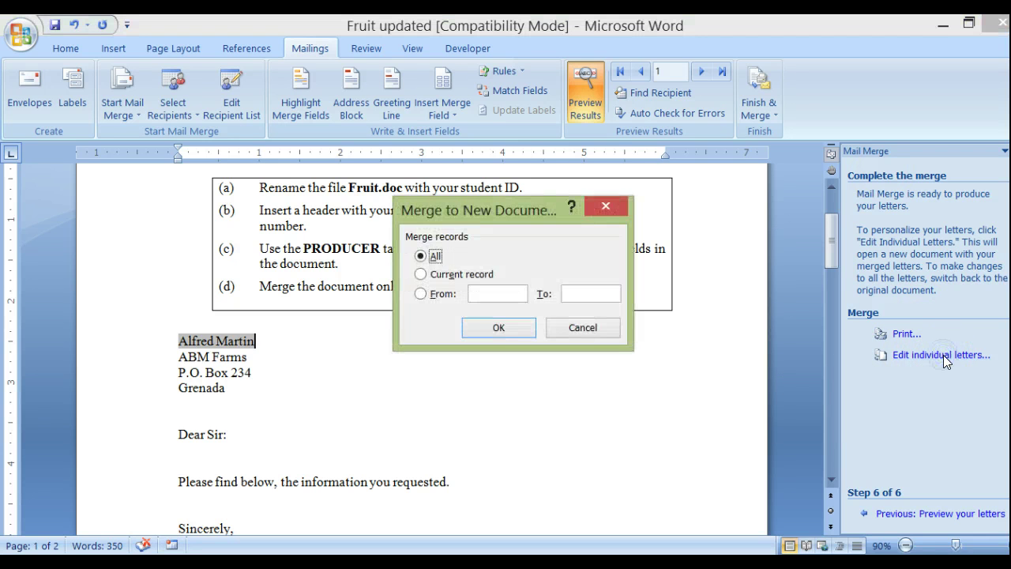
click(469, 326)
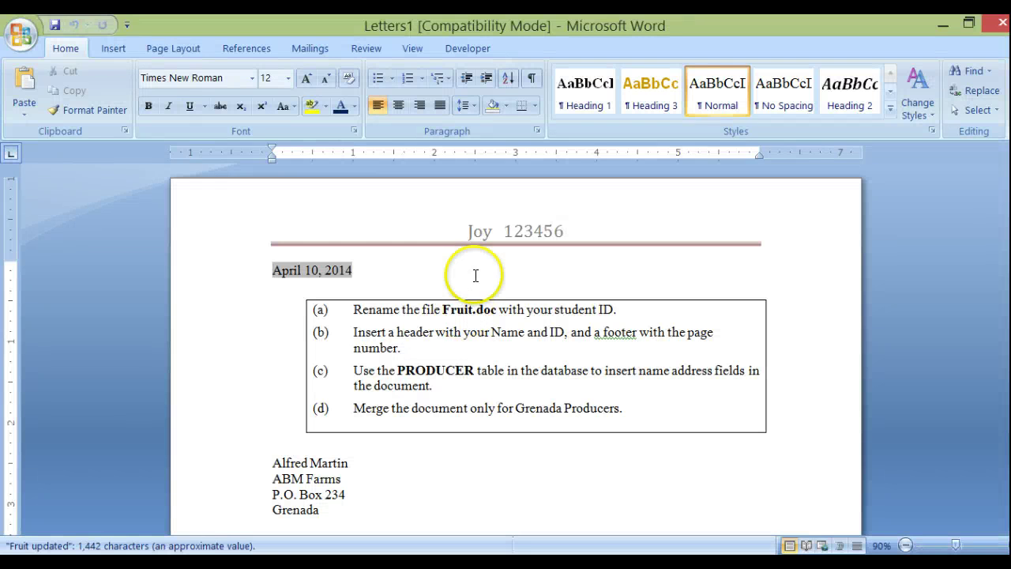
Step: Review the first merged letter, checking its date, recipient address block and salutation
click(297, 270)
click(395, 282)
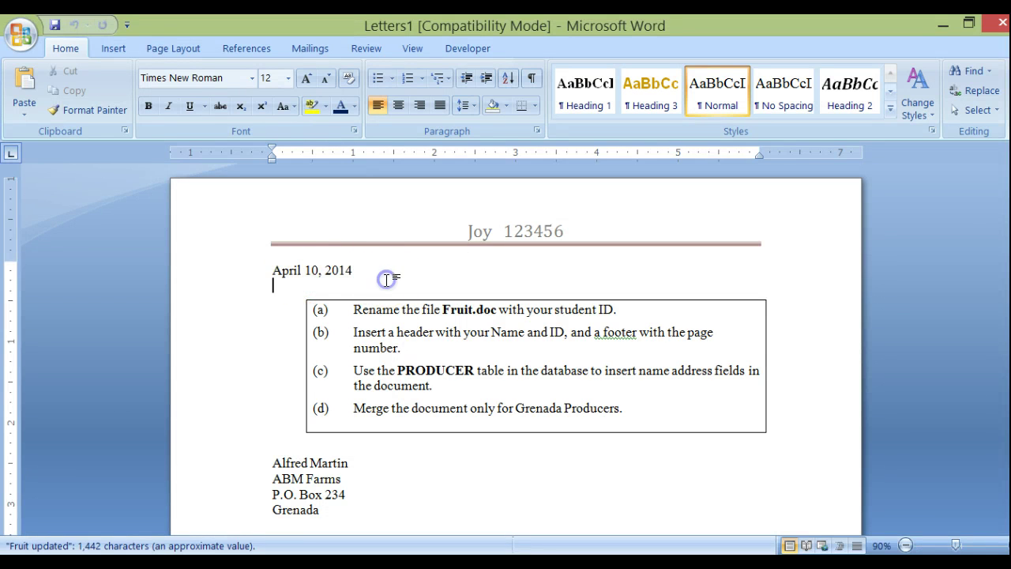
scroll(339, 365, down, 3)
click(316, 327)
click(314, 338)
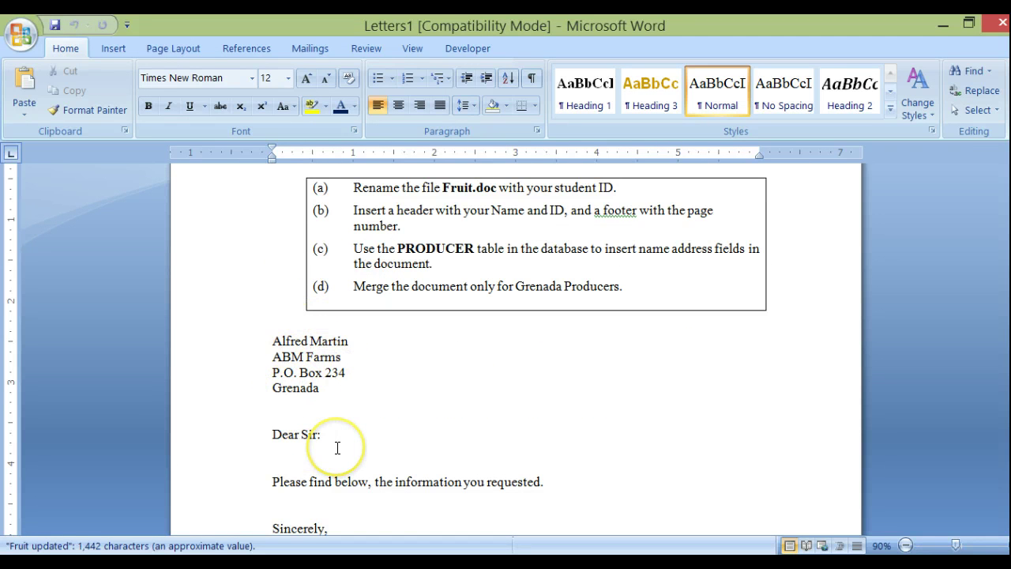
click(409, 420)
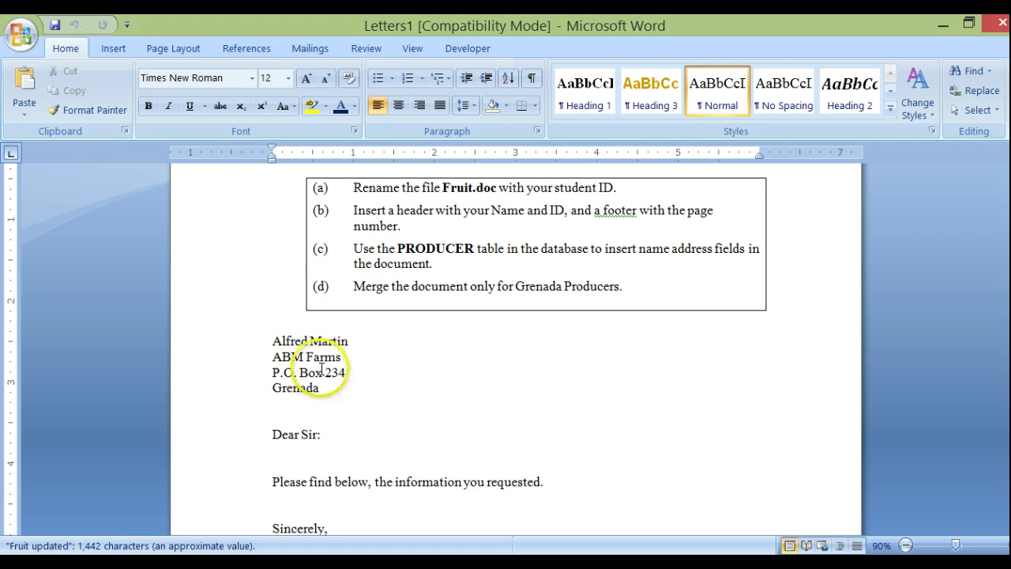
click(409, 284)
scroll(395, 391, down, 1)
scroll(474, 387, up, 1)
scroll(869, 395, up, 3)
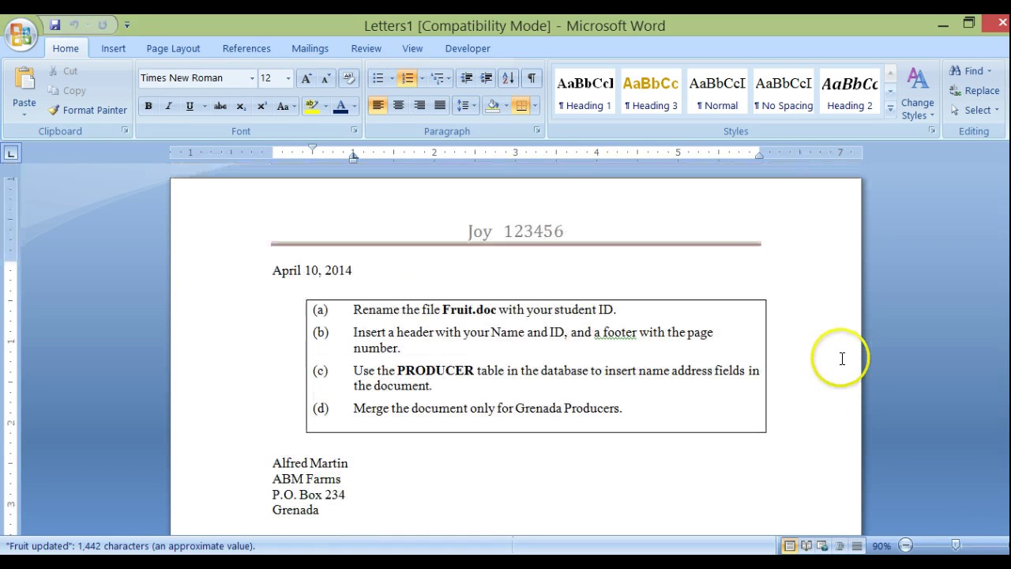
Step: Page through the merged document to compare the recipient details in the individual letters
key(ctrl+Home)
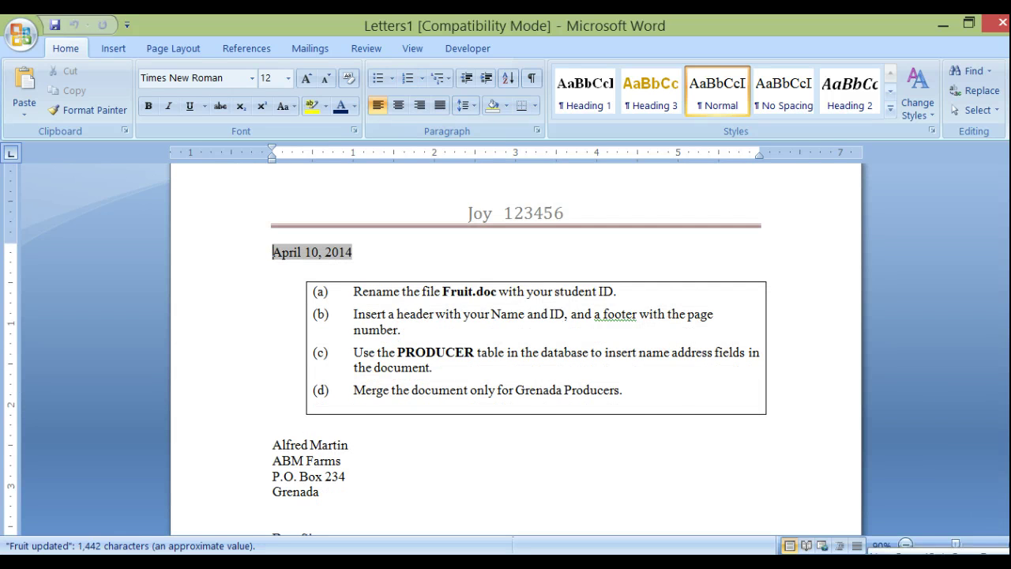
key(ctrl+Page_Down)
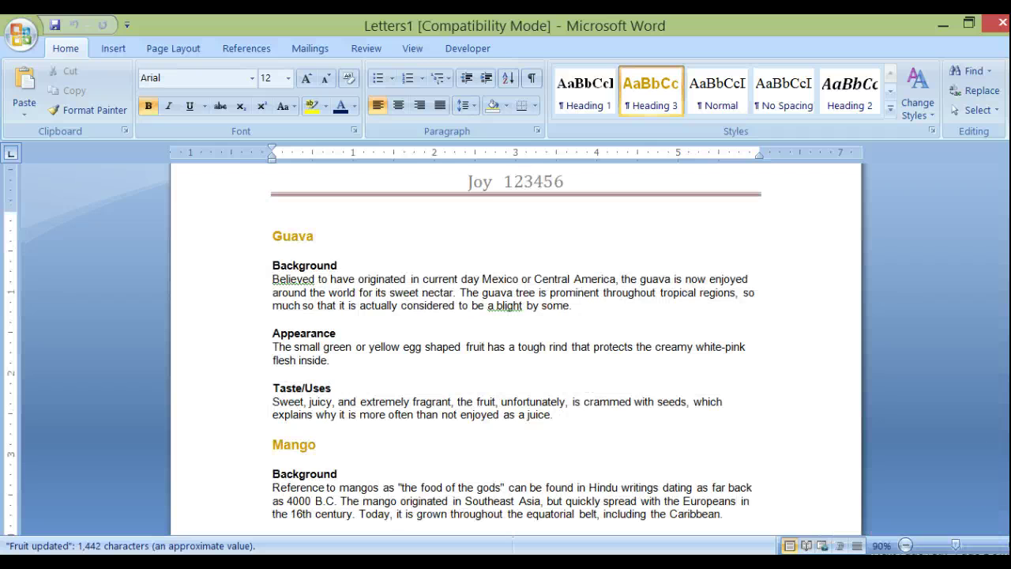
key(ctrl+Page_Up)
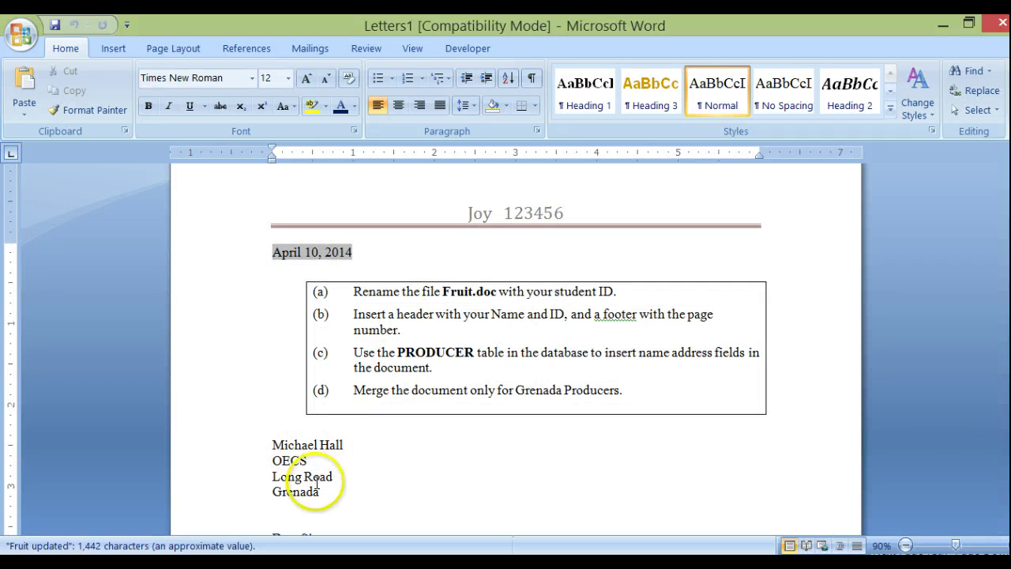
key(ctrl+Page_Down)
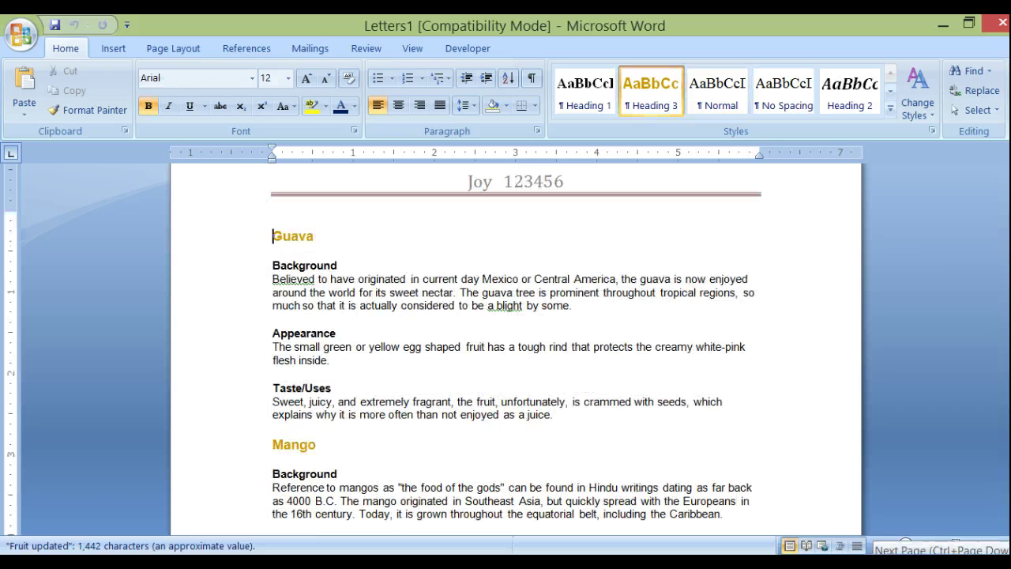
key(ctrl+Page_Up)
key(ctrl+Page_Down)
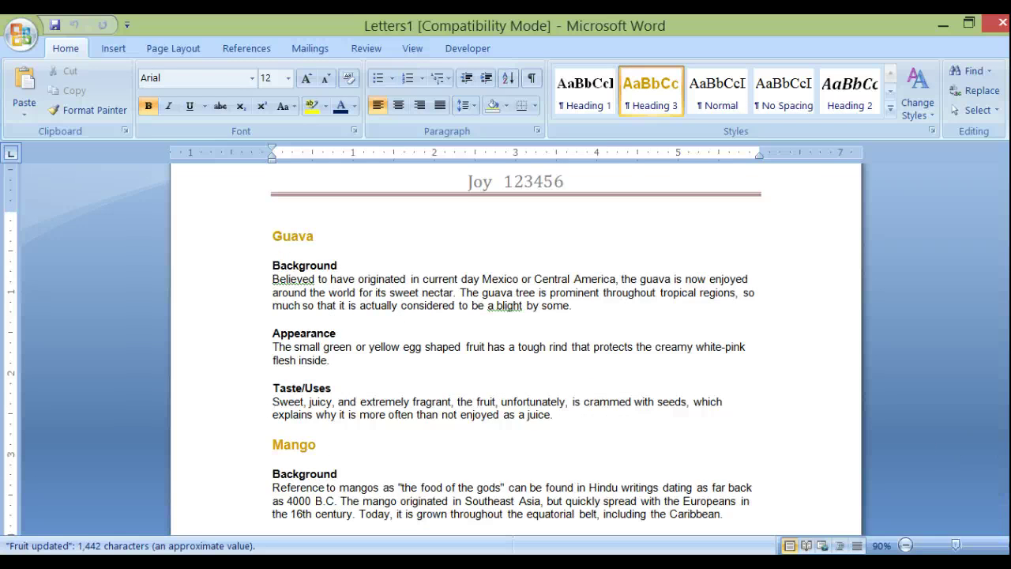
click(1001, 522)
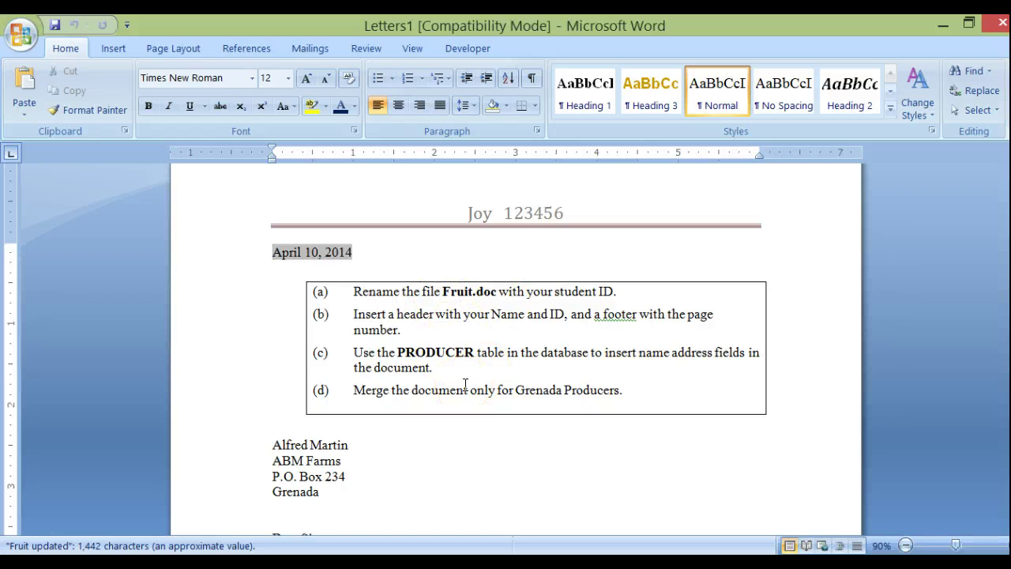
Step: Apply the Heading 1 style to the Guava title on the first letter's second page and left-align it
scroll(464, 385, down, 8)
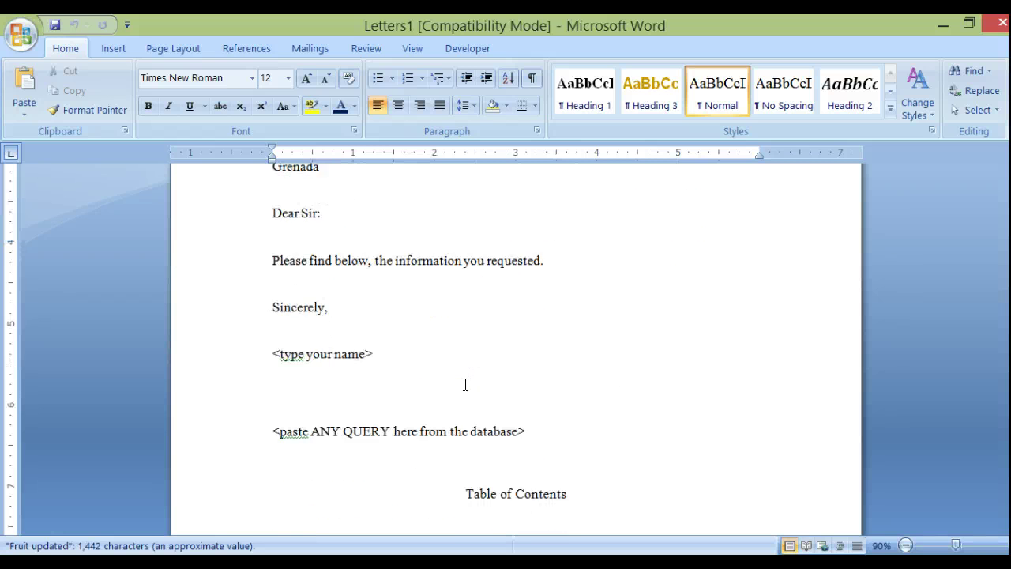
scroll(465, 387, down, 6)
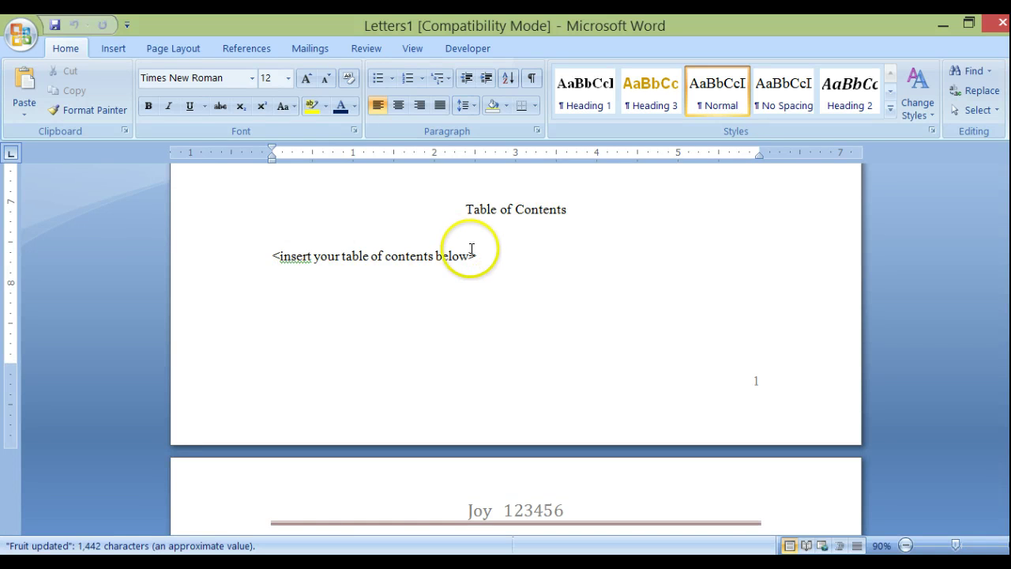
scroll(472, 253, down, 6)
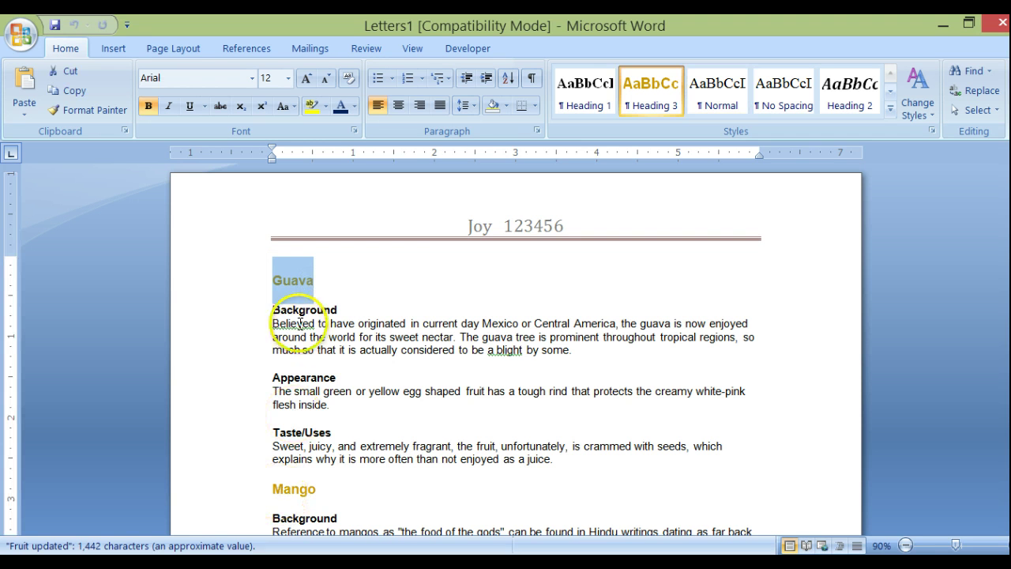
scroll(443, 430, down, 5)
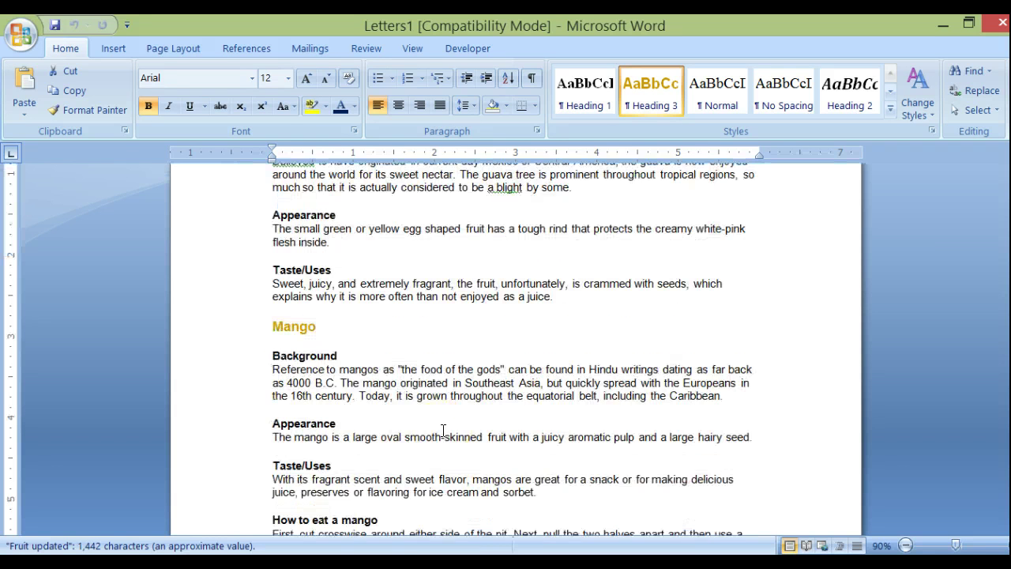
scroll(443, 429, down, 10)
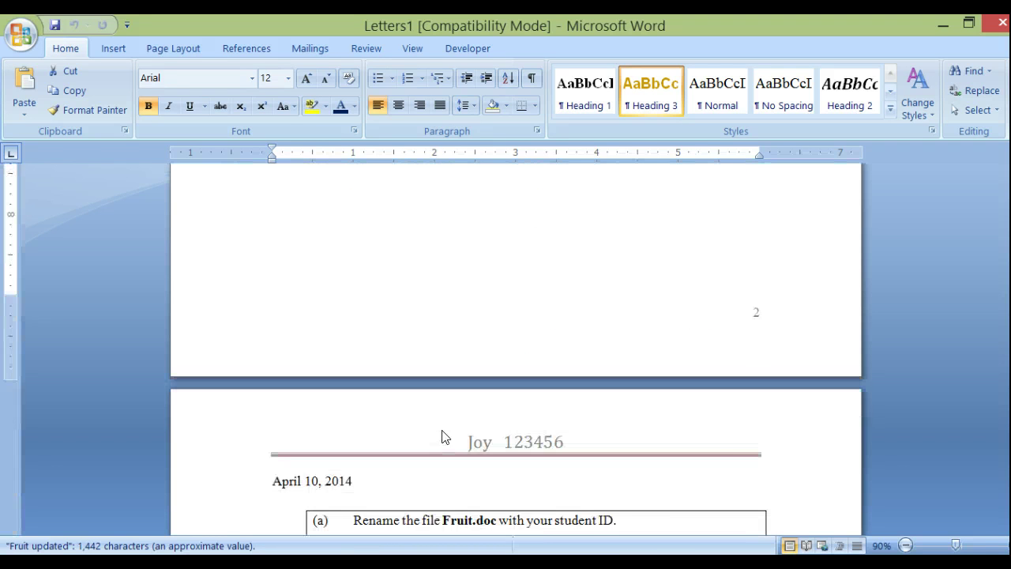
scroll(443, 431, up, 15)
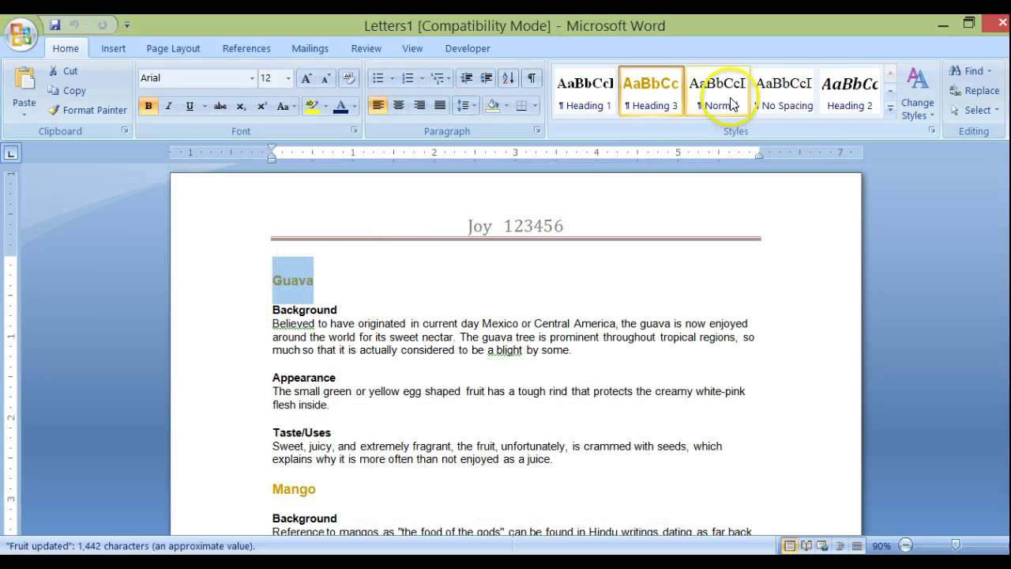
click(598, 106)
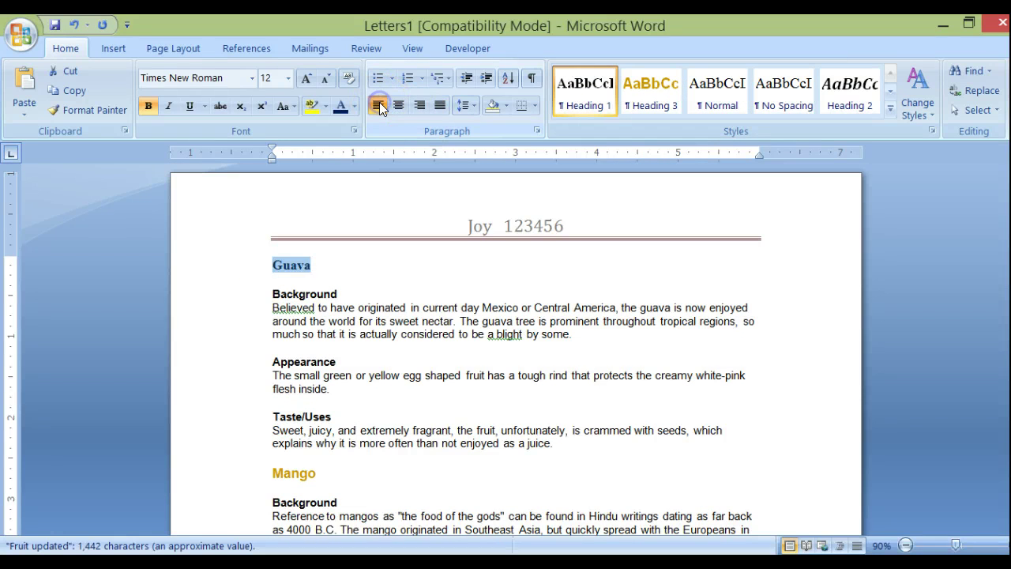
Step: Apply the Heading 2 style to the Background, Appearance and Taste/Uses subheadings under Guava
double_click(310, 293)
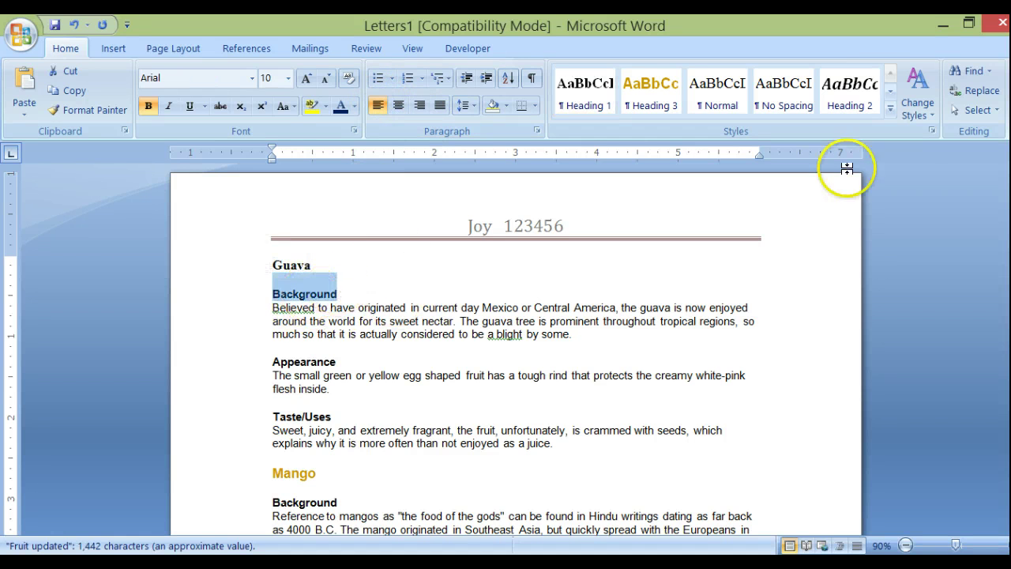
click(850, 91)
double_click(303, 367)
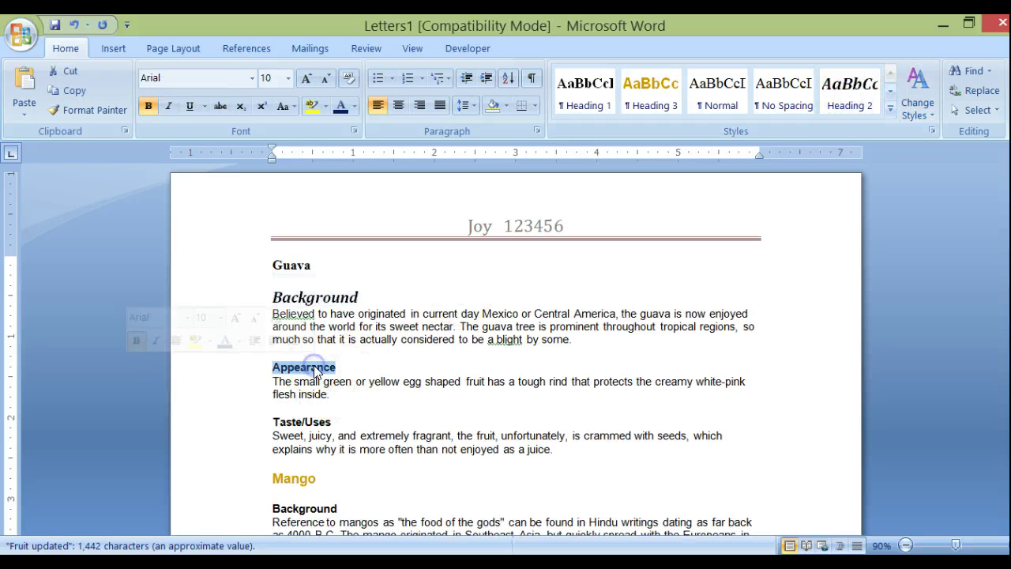
click(837, 96)
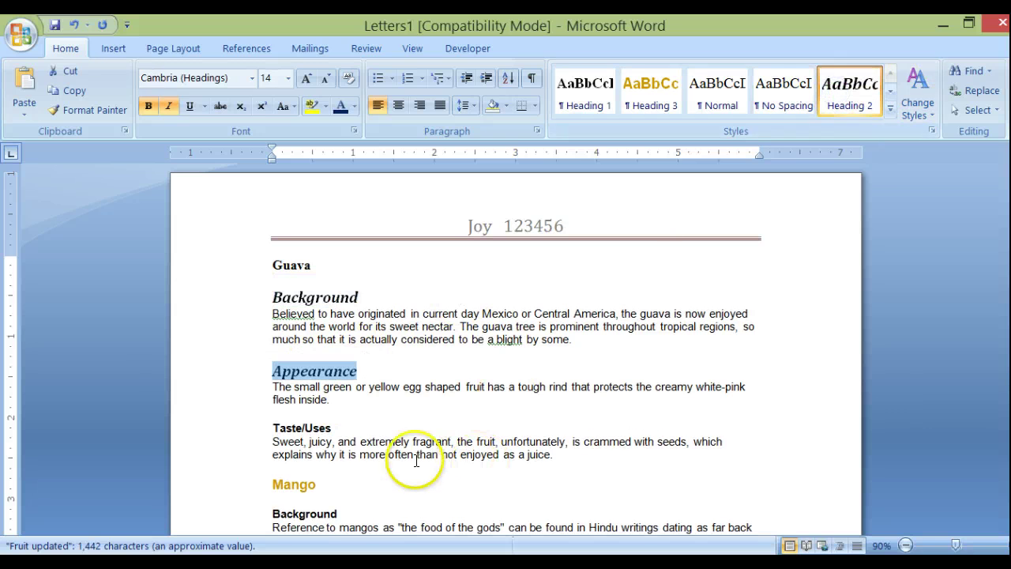
click(315, 428)
double_click(315, 428)
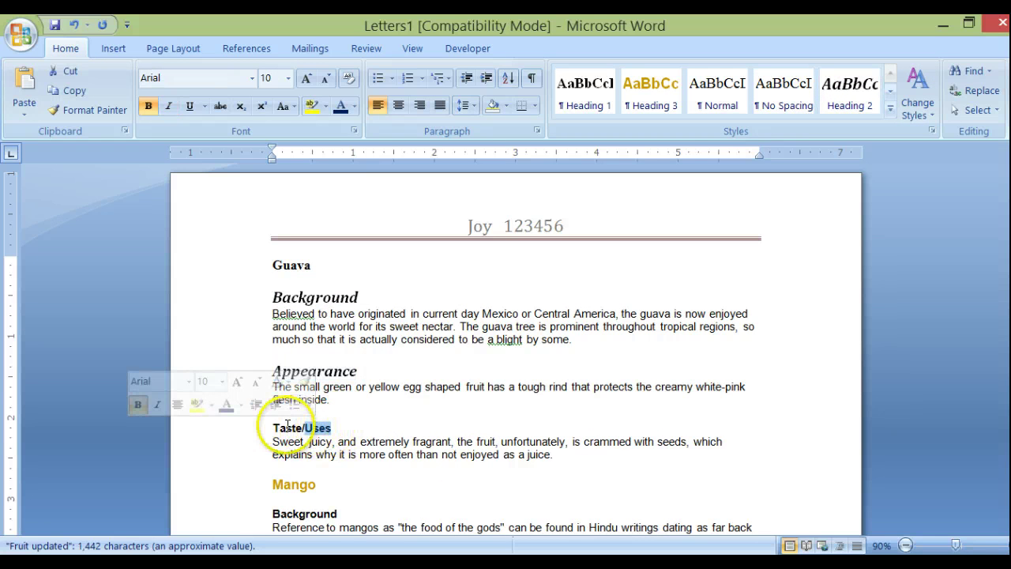
drag(289, 428, 557, 473)
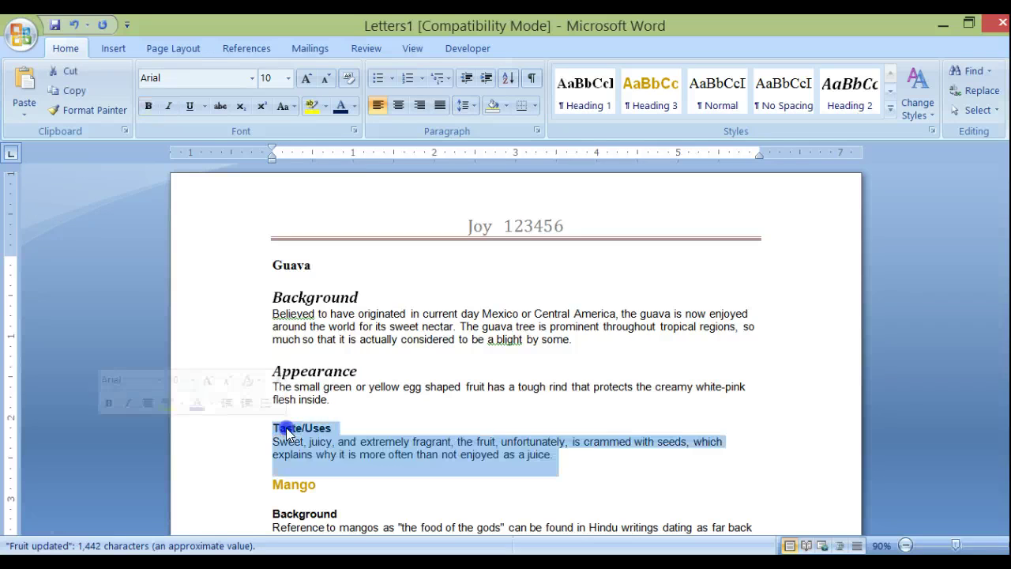
click(344, 428)
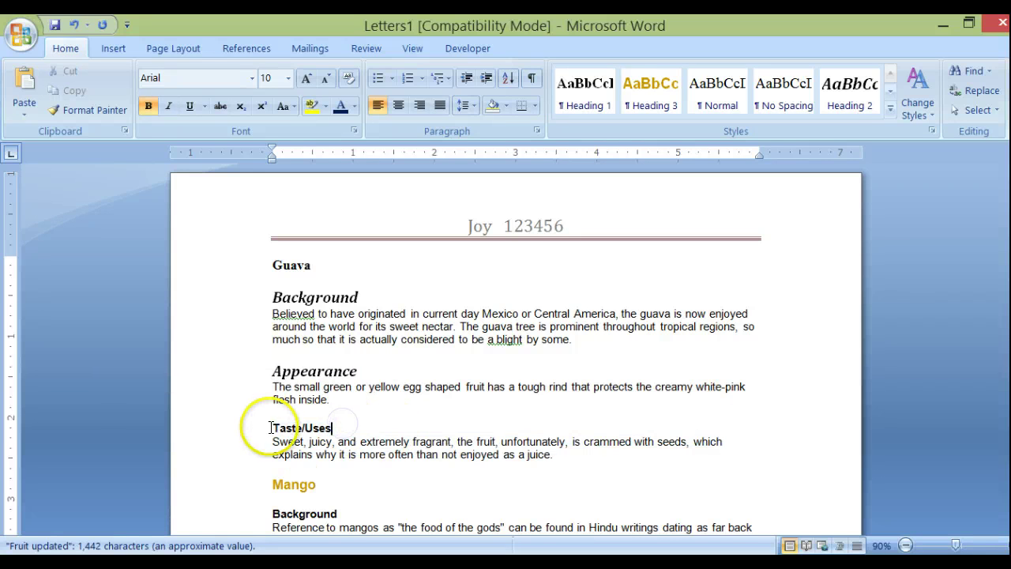
click(849, 93)
Step: Apply the Heading 1 style to the Mango title and left-align it
double_click(292, 490)
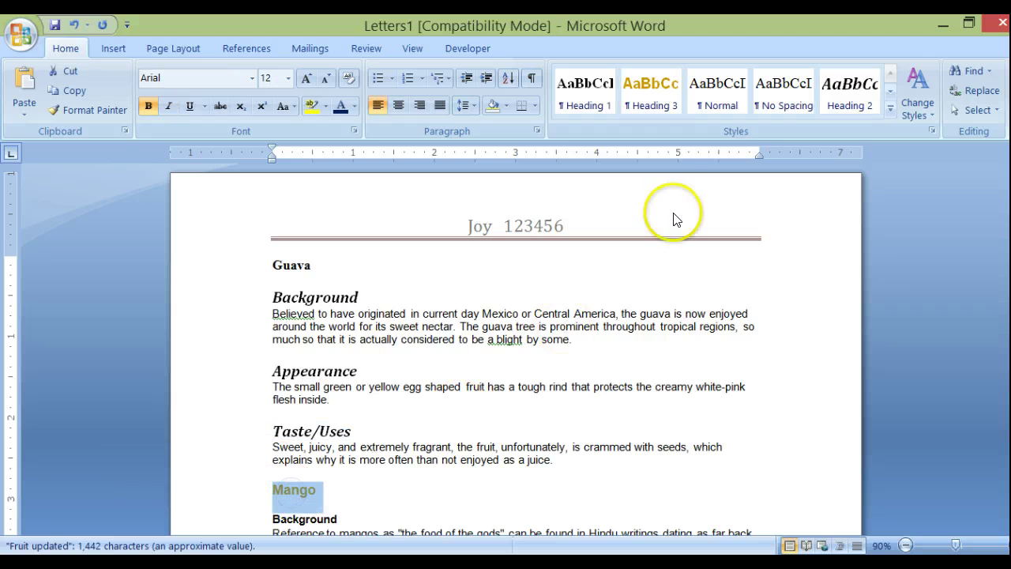
click(589, 93)
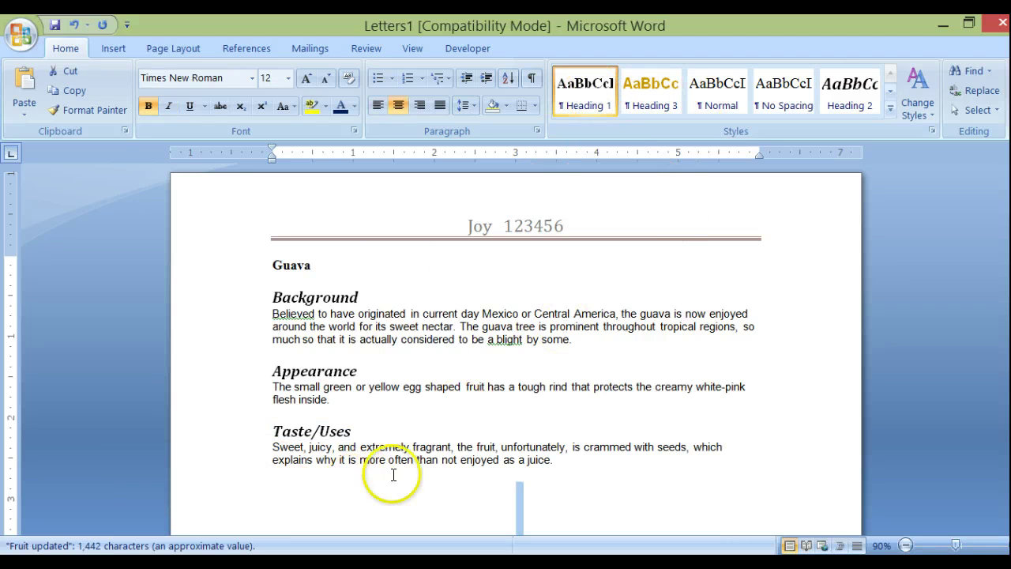
click(375, 106)
Step: Apply the Heading 2 style to the Background and Appearance subheadings under Mango
scroll(417, 260, down, 4)
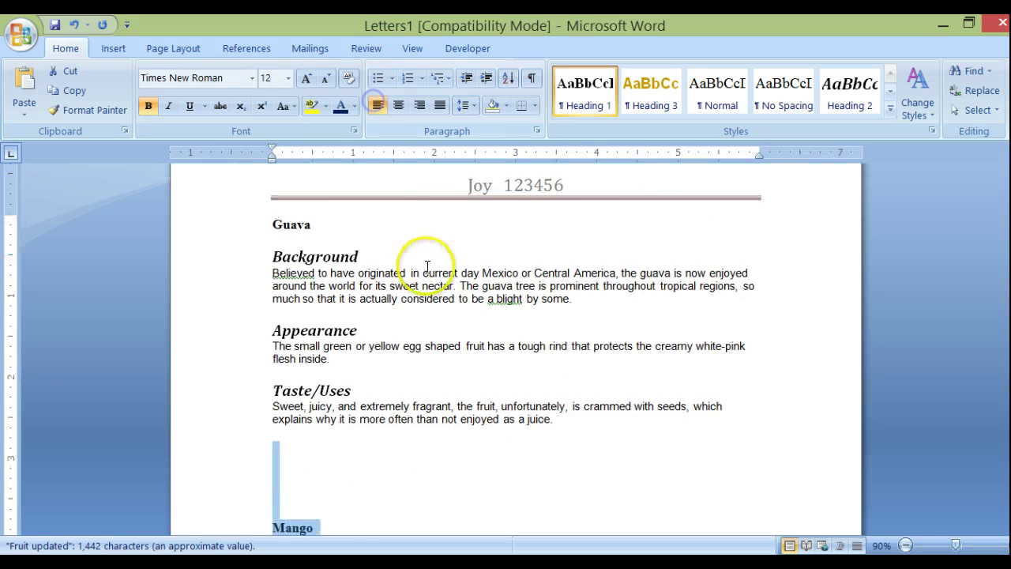
double_click(306, 433)
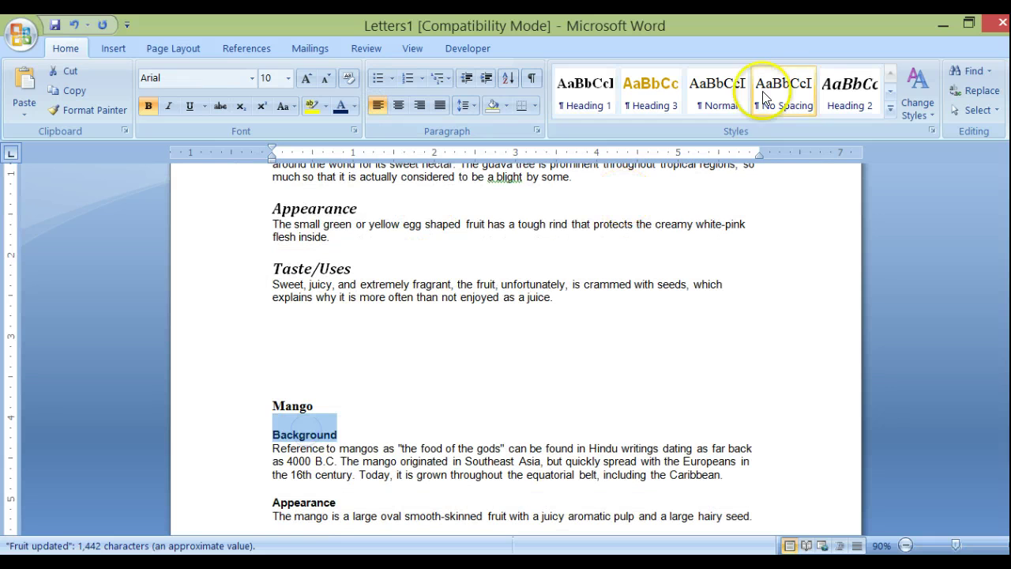
click(849, 91)
double_click(298, 509)
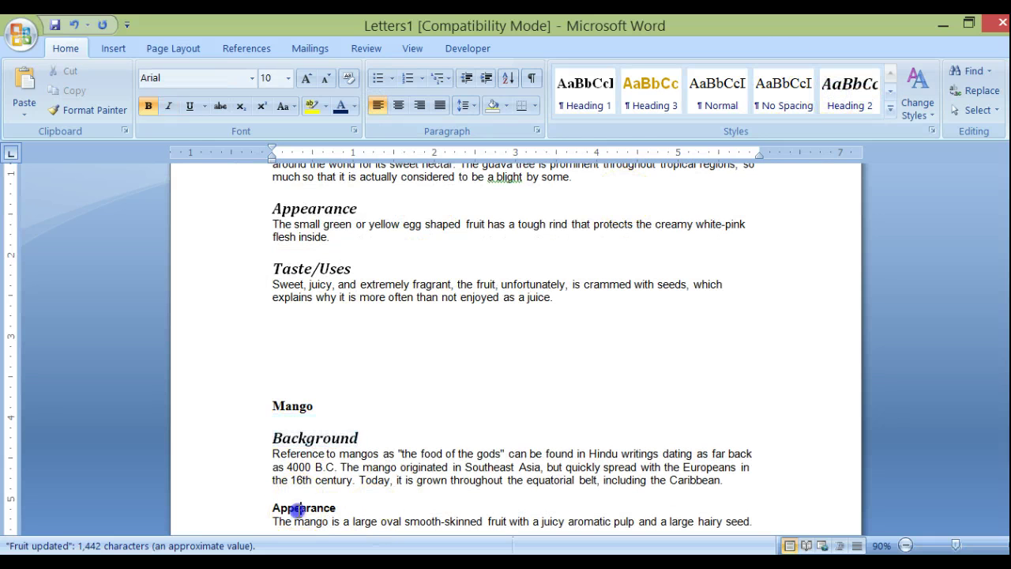
click(837, 111)
Step: Apply the Heading 2 style to the Taste/Uses and How to eat a mango subheadings under Mango
scroll(324, 478, down, 3)
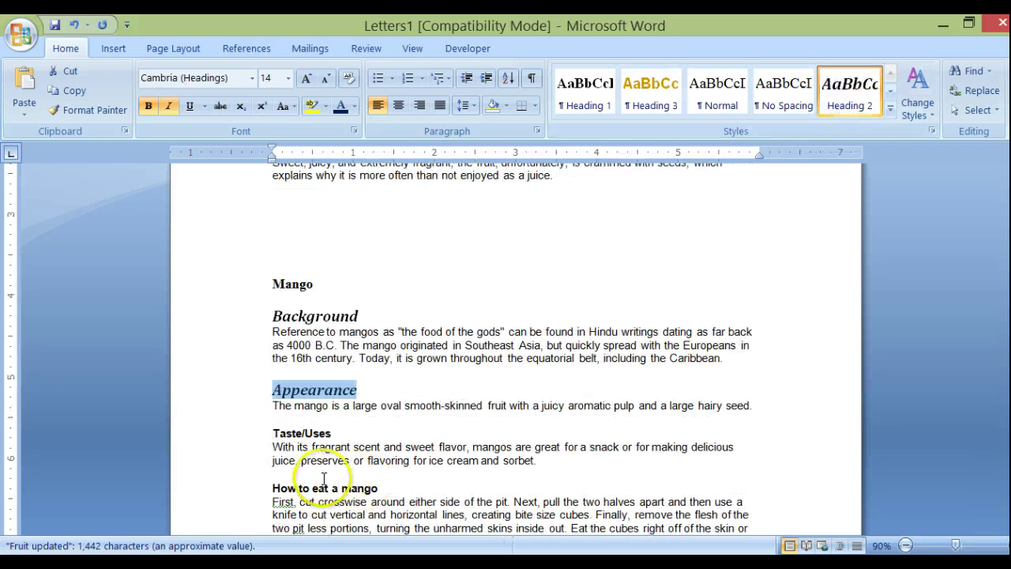
triple_click(275, 433)
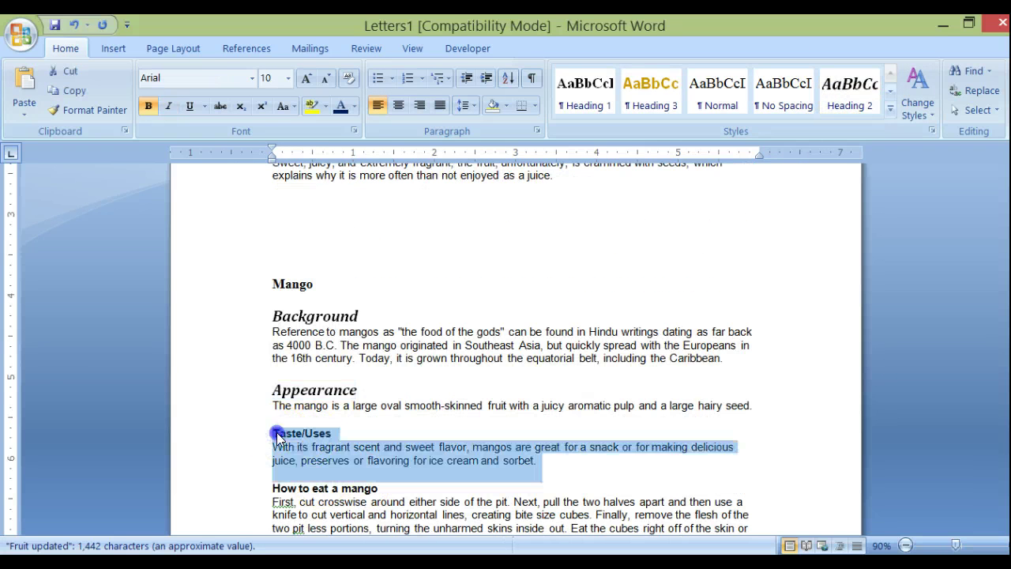
click(268, 434)
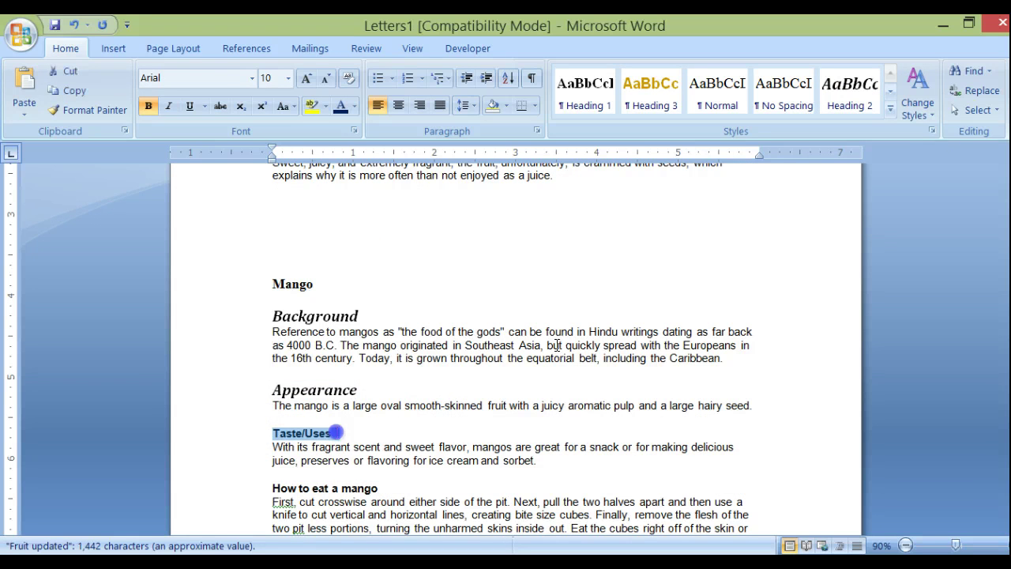
click(849, 90)
click(303, 492)
triple_click(302, 493)
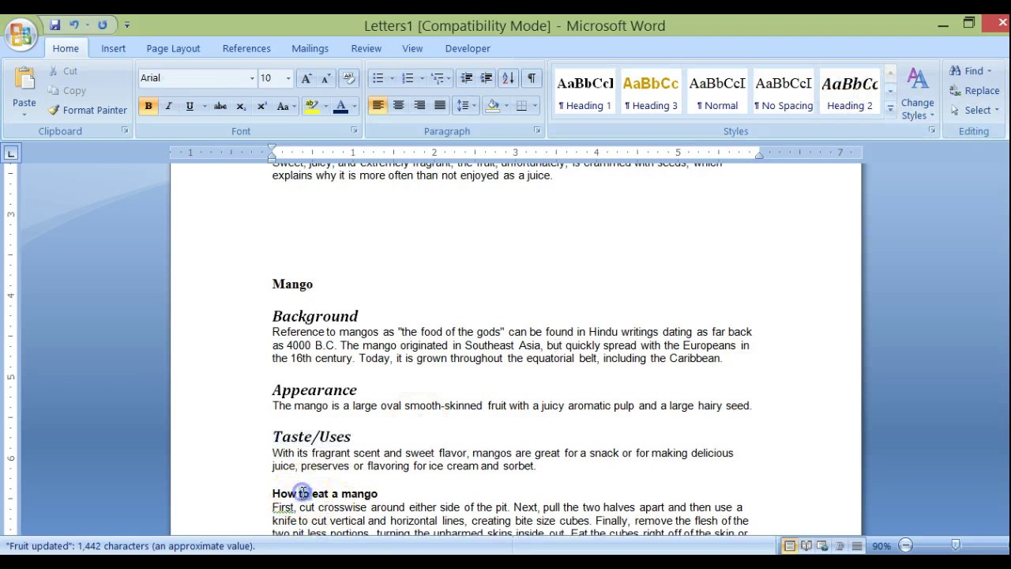
click(291, 491)
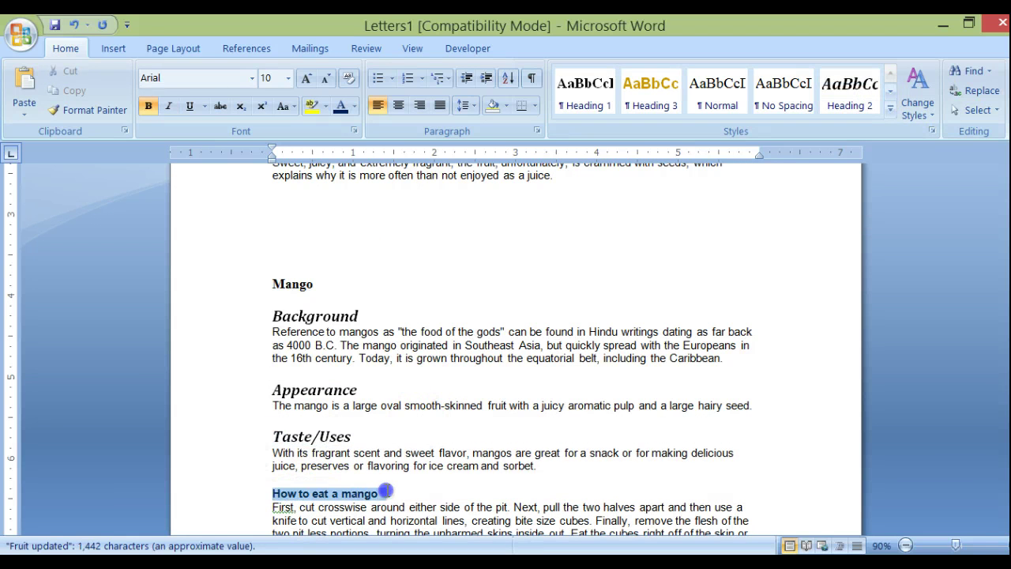
click(855, 80)
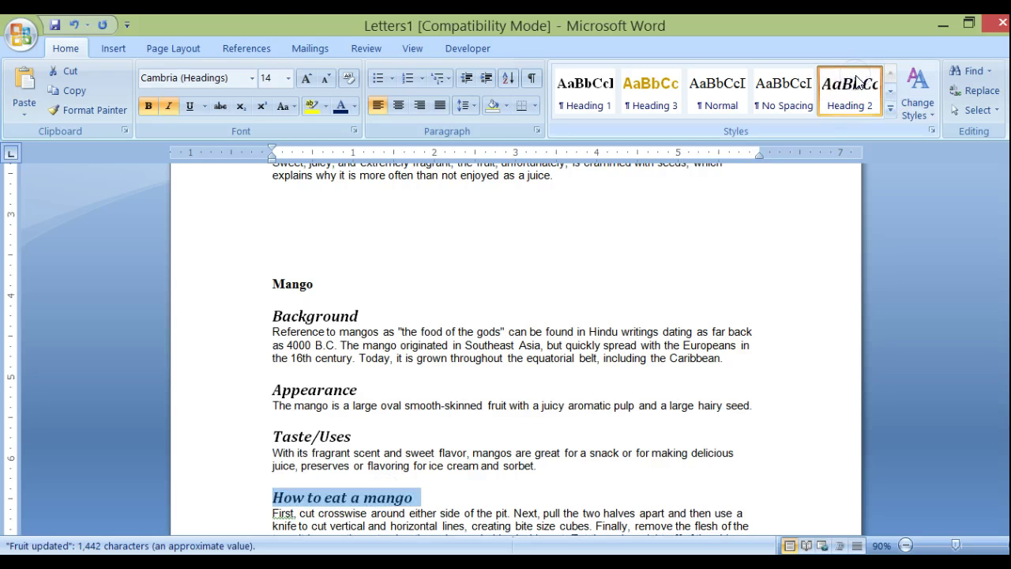
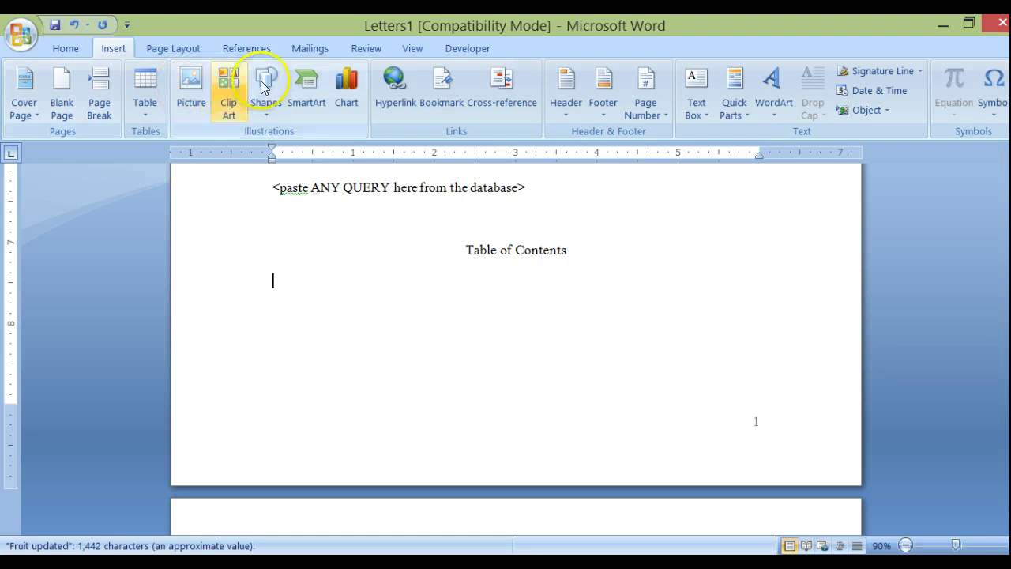
Step: Open the custom table of contents settings for the blank line below the Table of Contents title
click(154, 52)
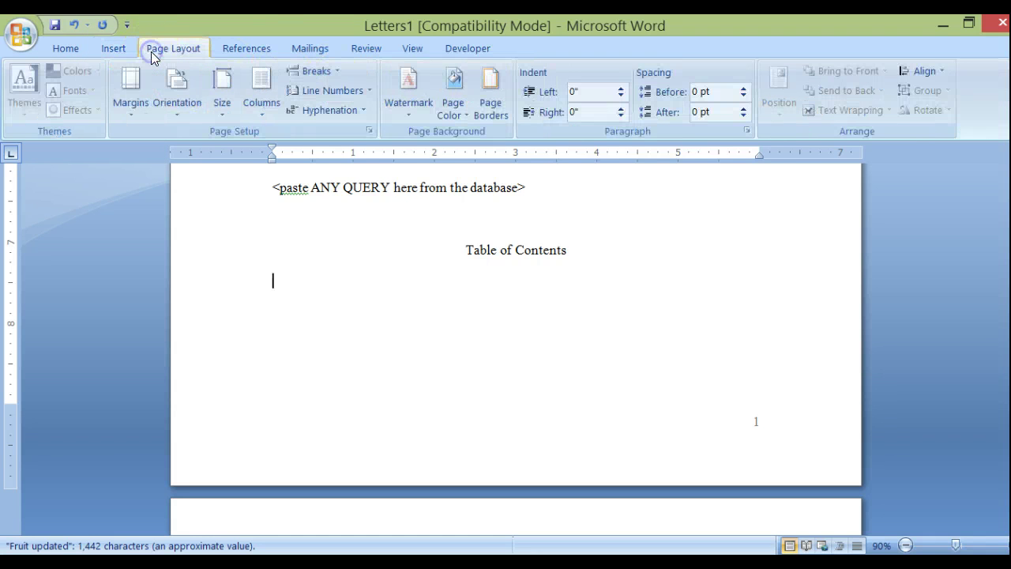
click(247, 51)
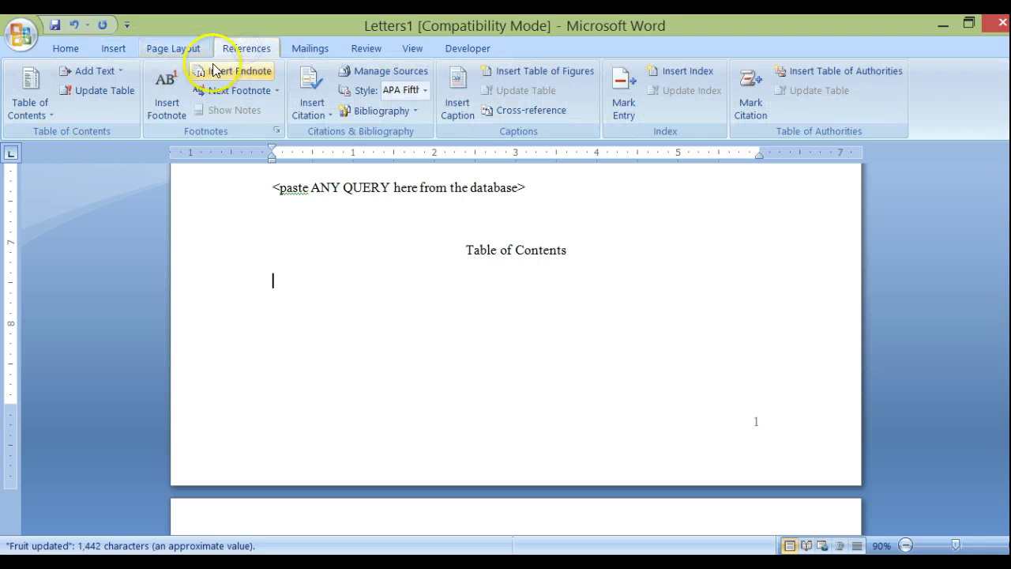
click(11, 113)
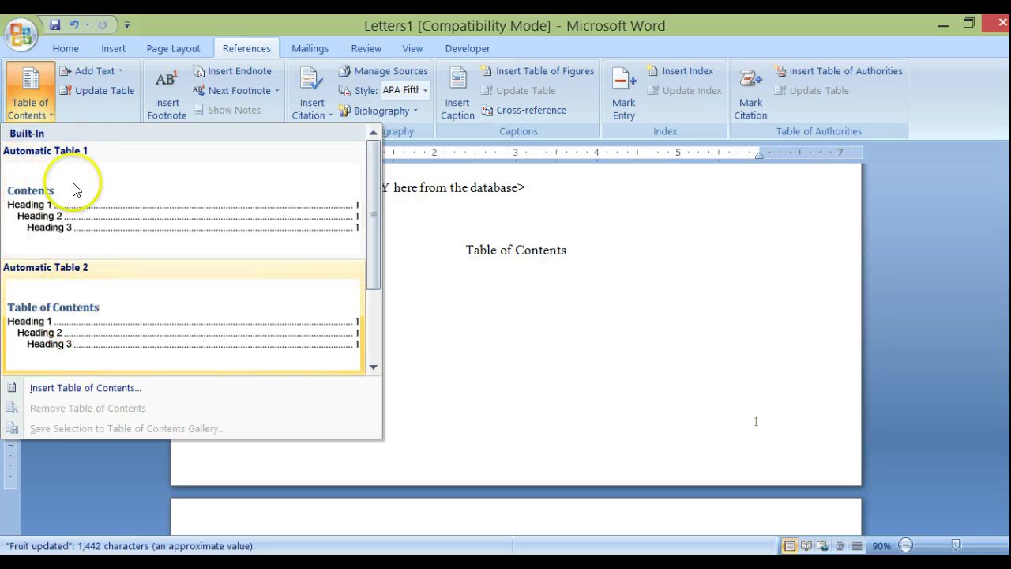
click(84, 388)
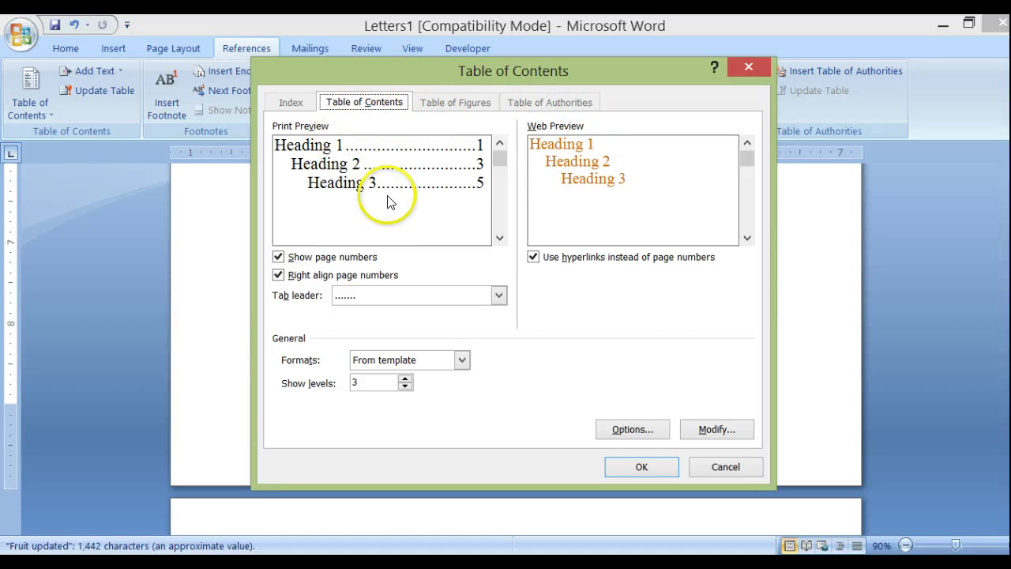
Step: Try the contents preview without right-aligned page numbers, and with no tab leader, a solid line and dashes
click(278, 275)
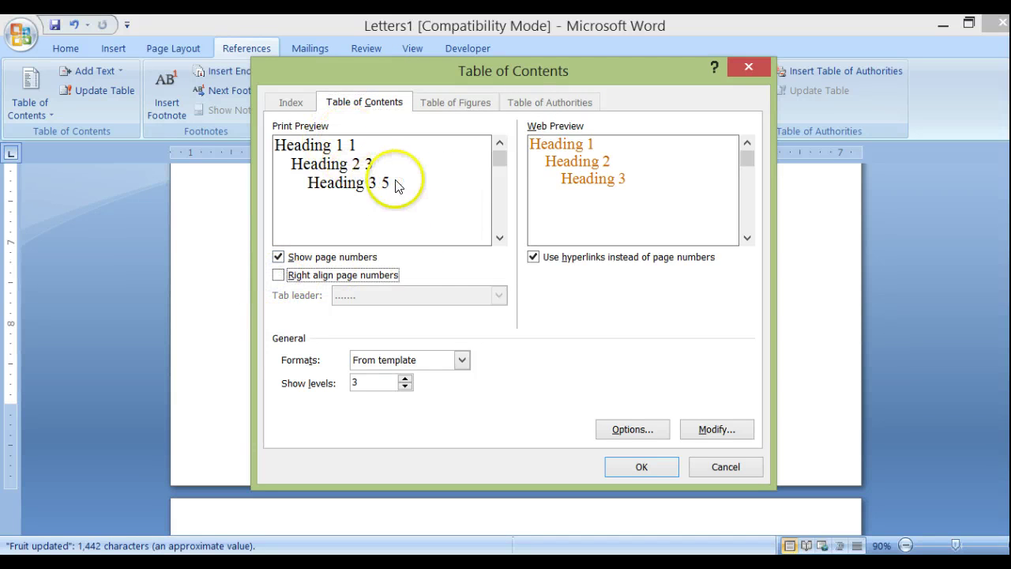
click(280, 276)
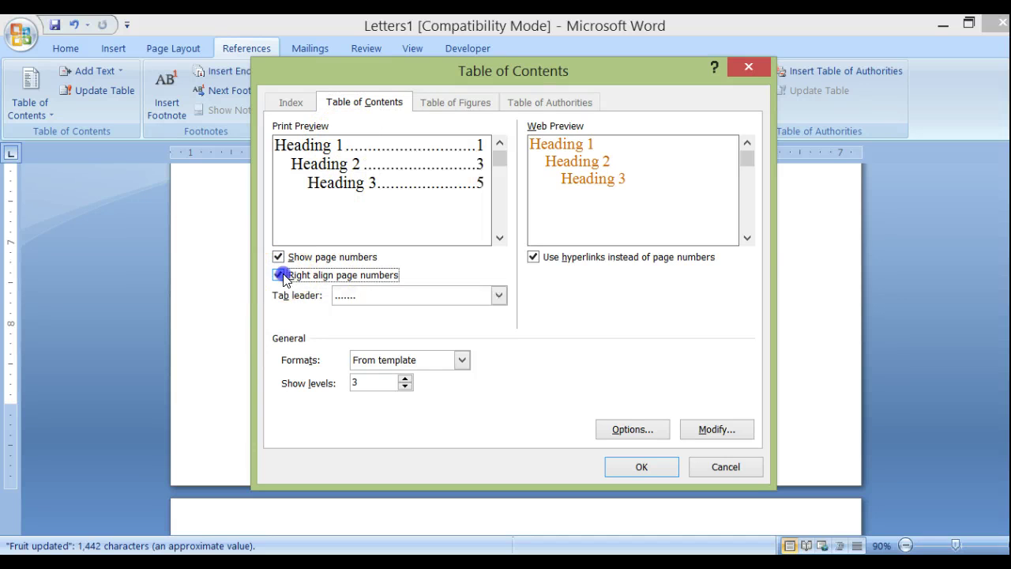
click(498, 296)
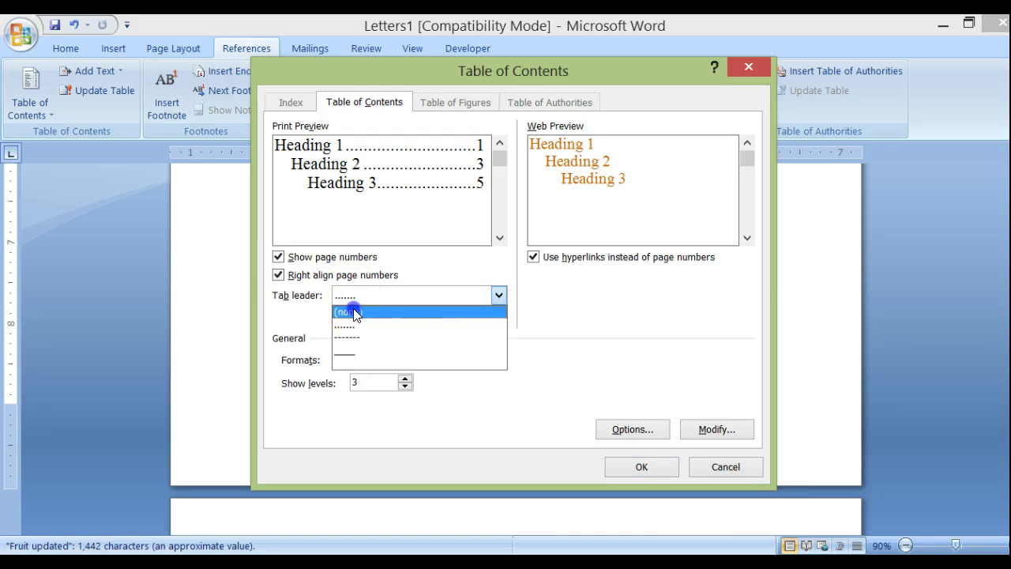
click(350, 311)
click(498, 295)
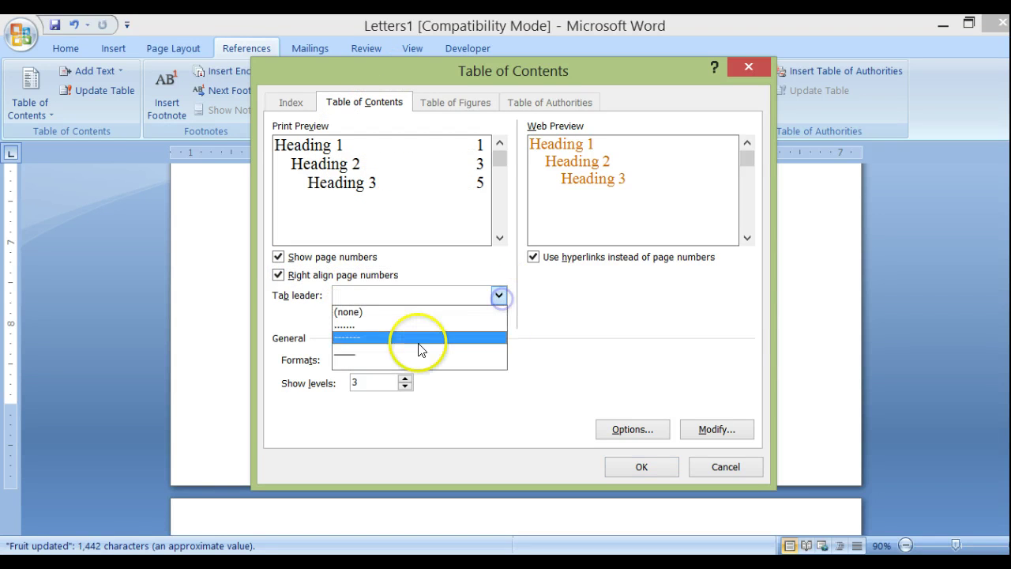
click(417, 350)
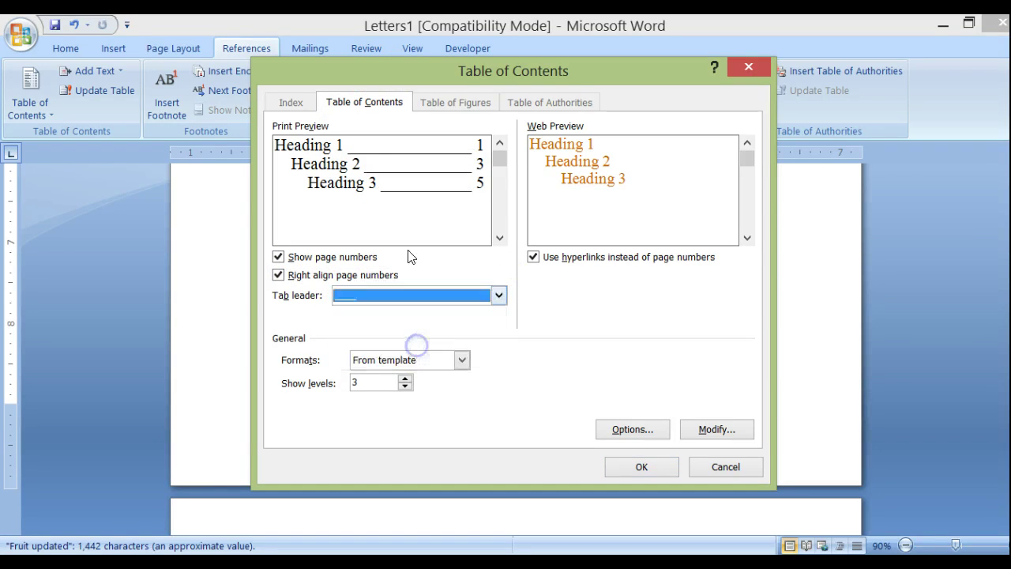
click(498, 295)
click(415, 336)
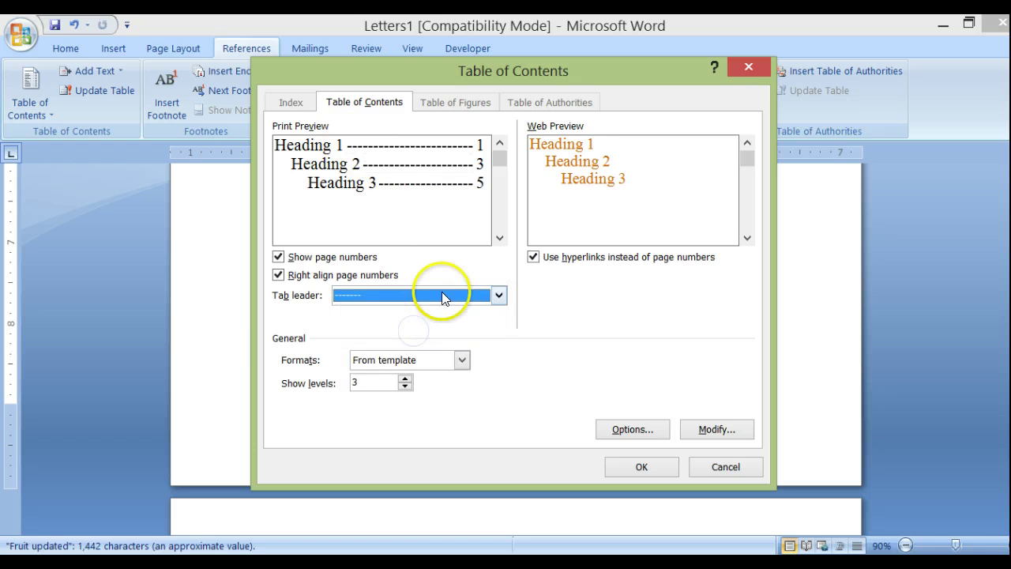
Step: Set the tab leader to dots and insert the table of contents with right-aligned page numbers and three levels
click(495, 298)
click(467, 327)
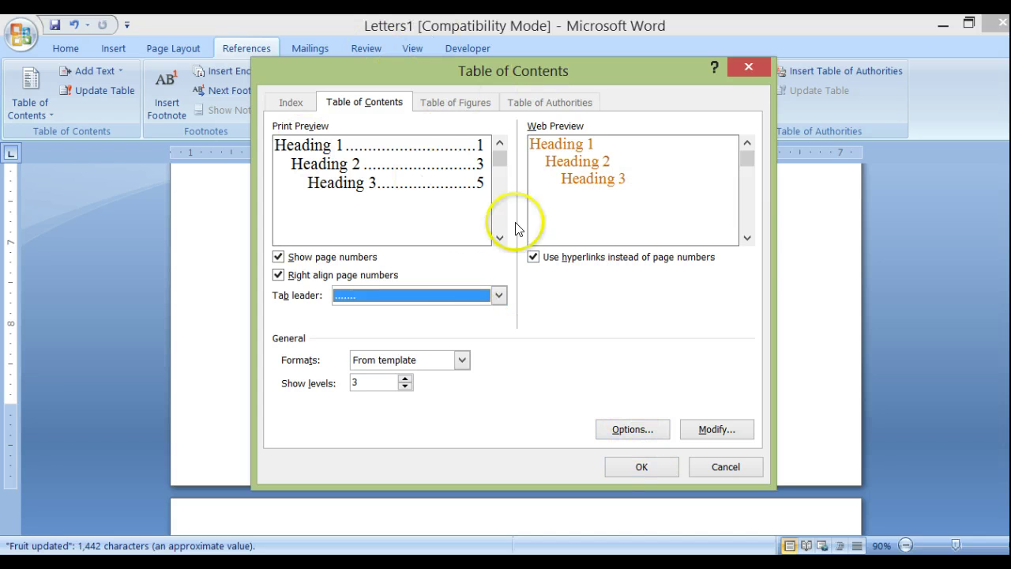
click(640, 468)
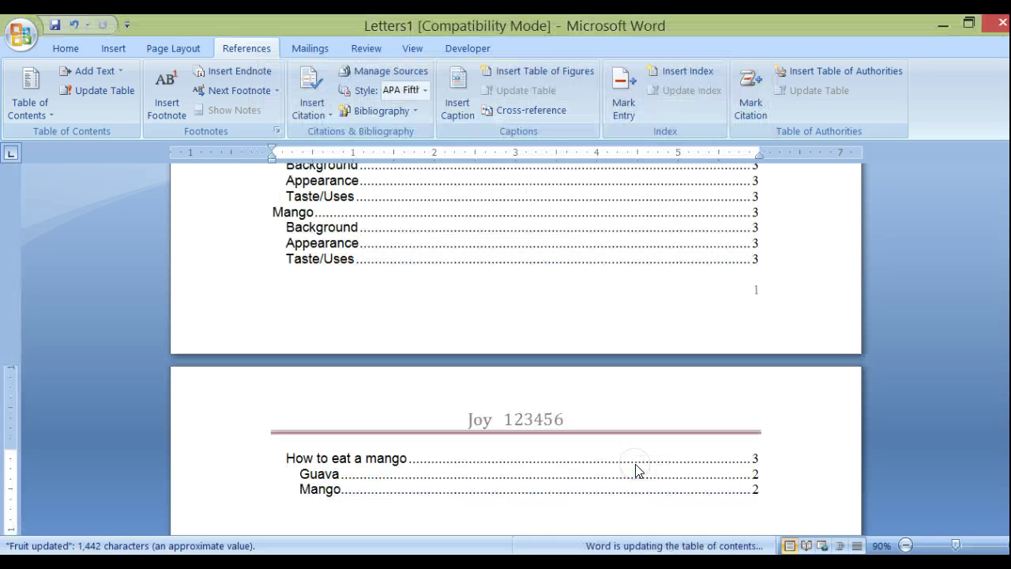
Step: Follow the Background link under Guava in the table of contents to check where it leads
scroll(501, 393, up, 5)
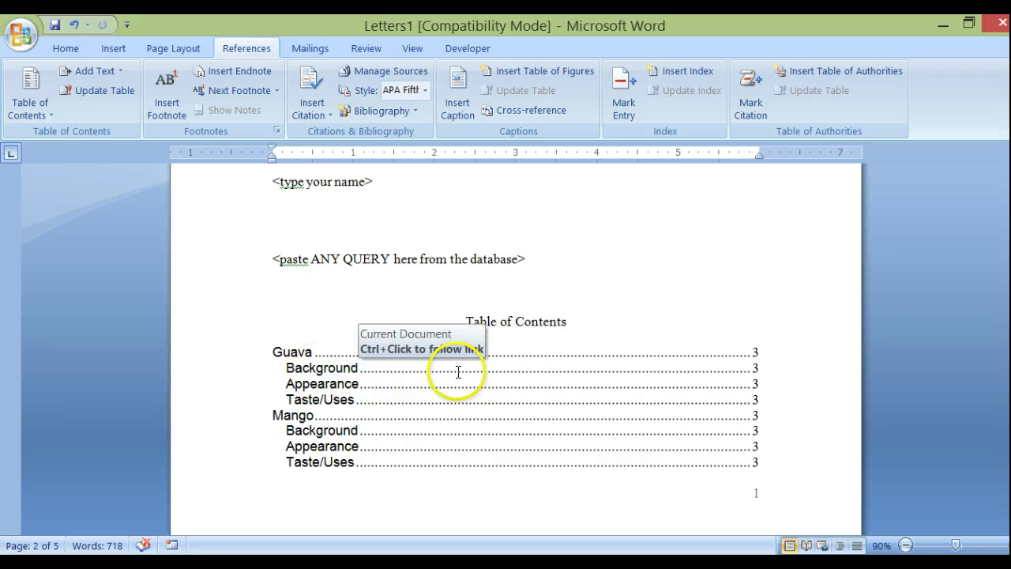
ctrl+click(327, 371)
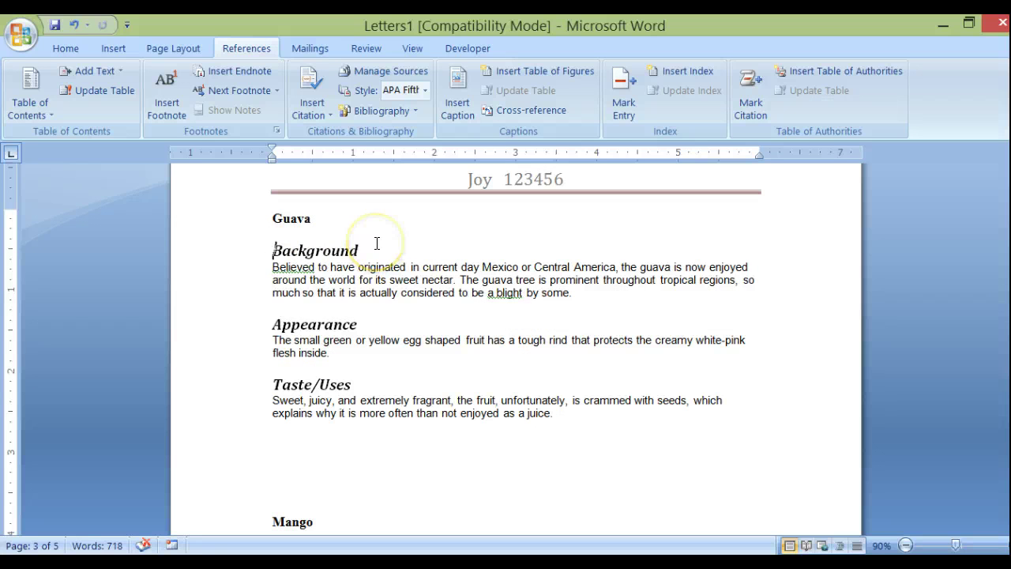
Step: Insert a page break before the Table of Contents title so the contents start on a new page
scroll(376, 244, up, 5)
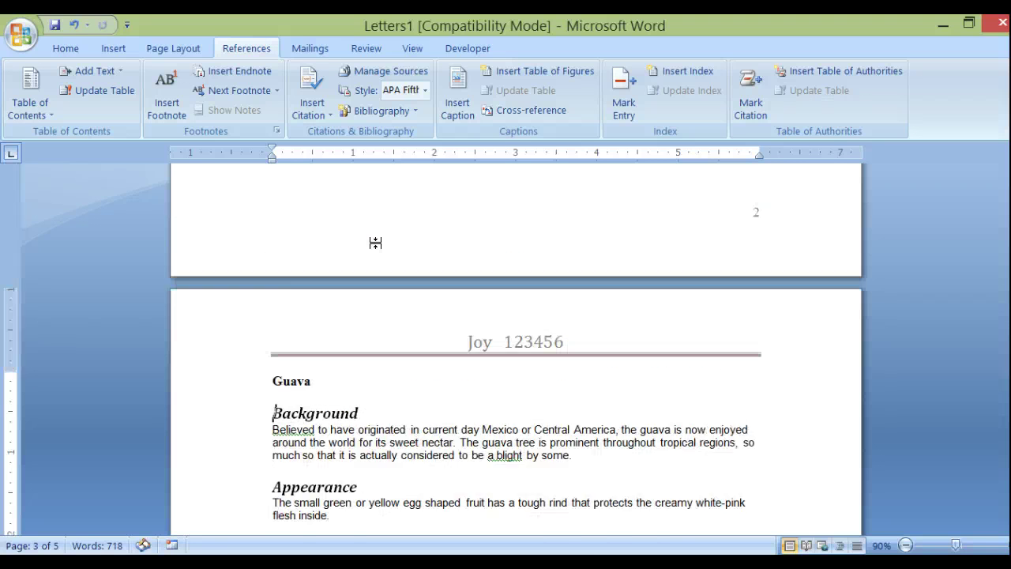
scroll(377, 242, up, 15)
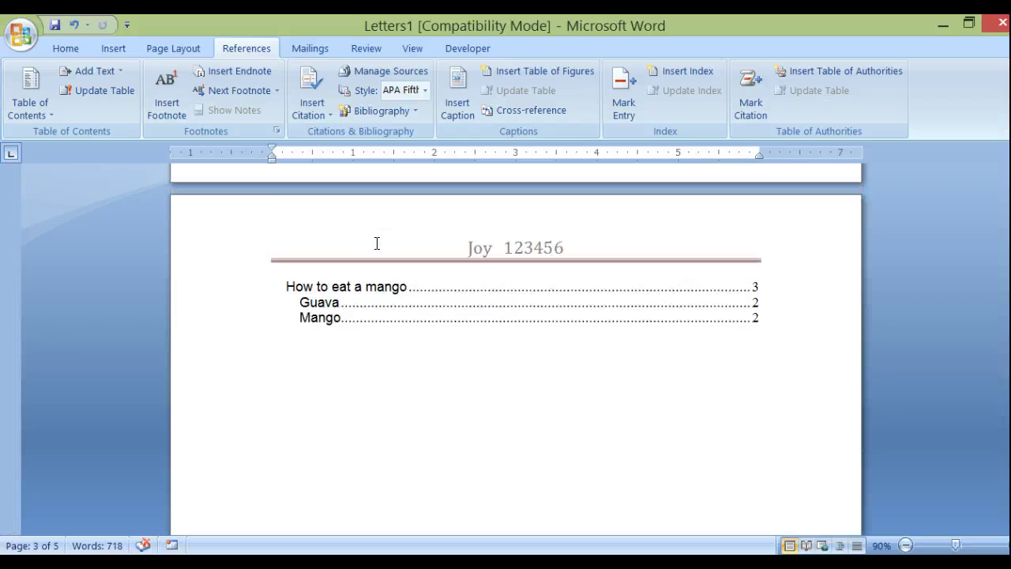
click(456, 311)
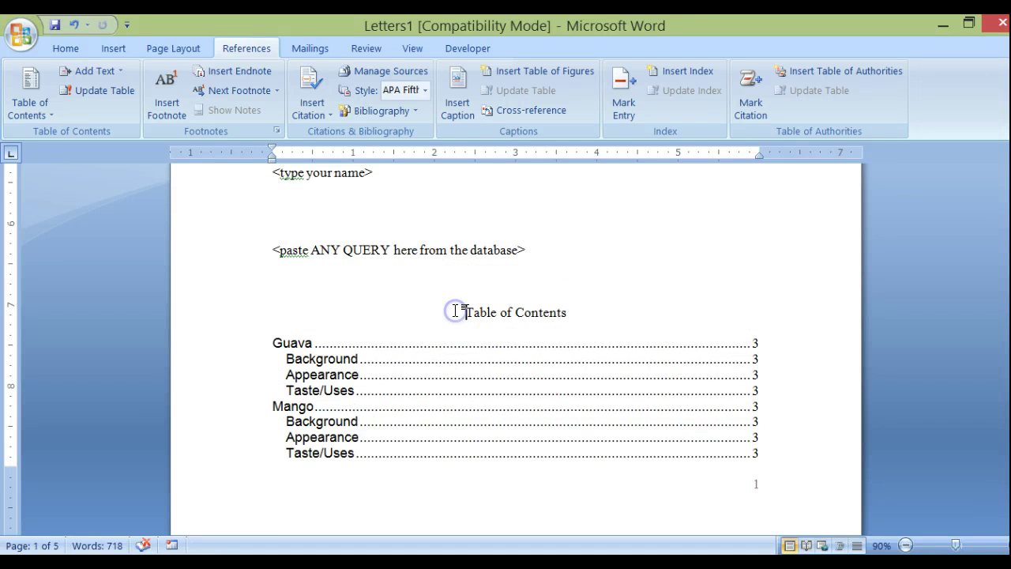
key(ctrl+Return)
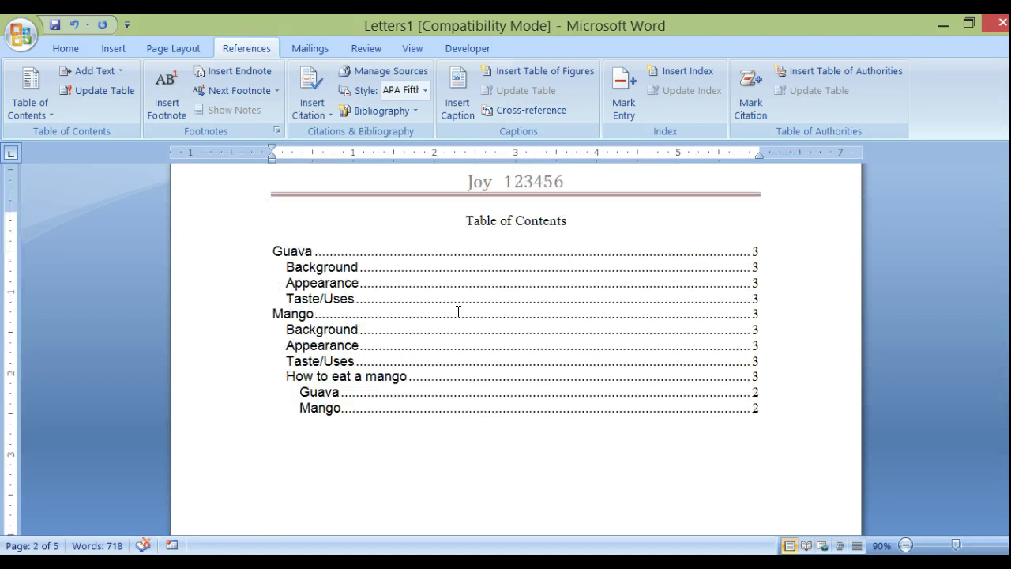